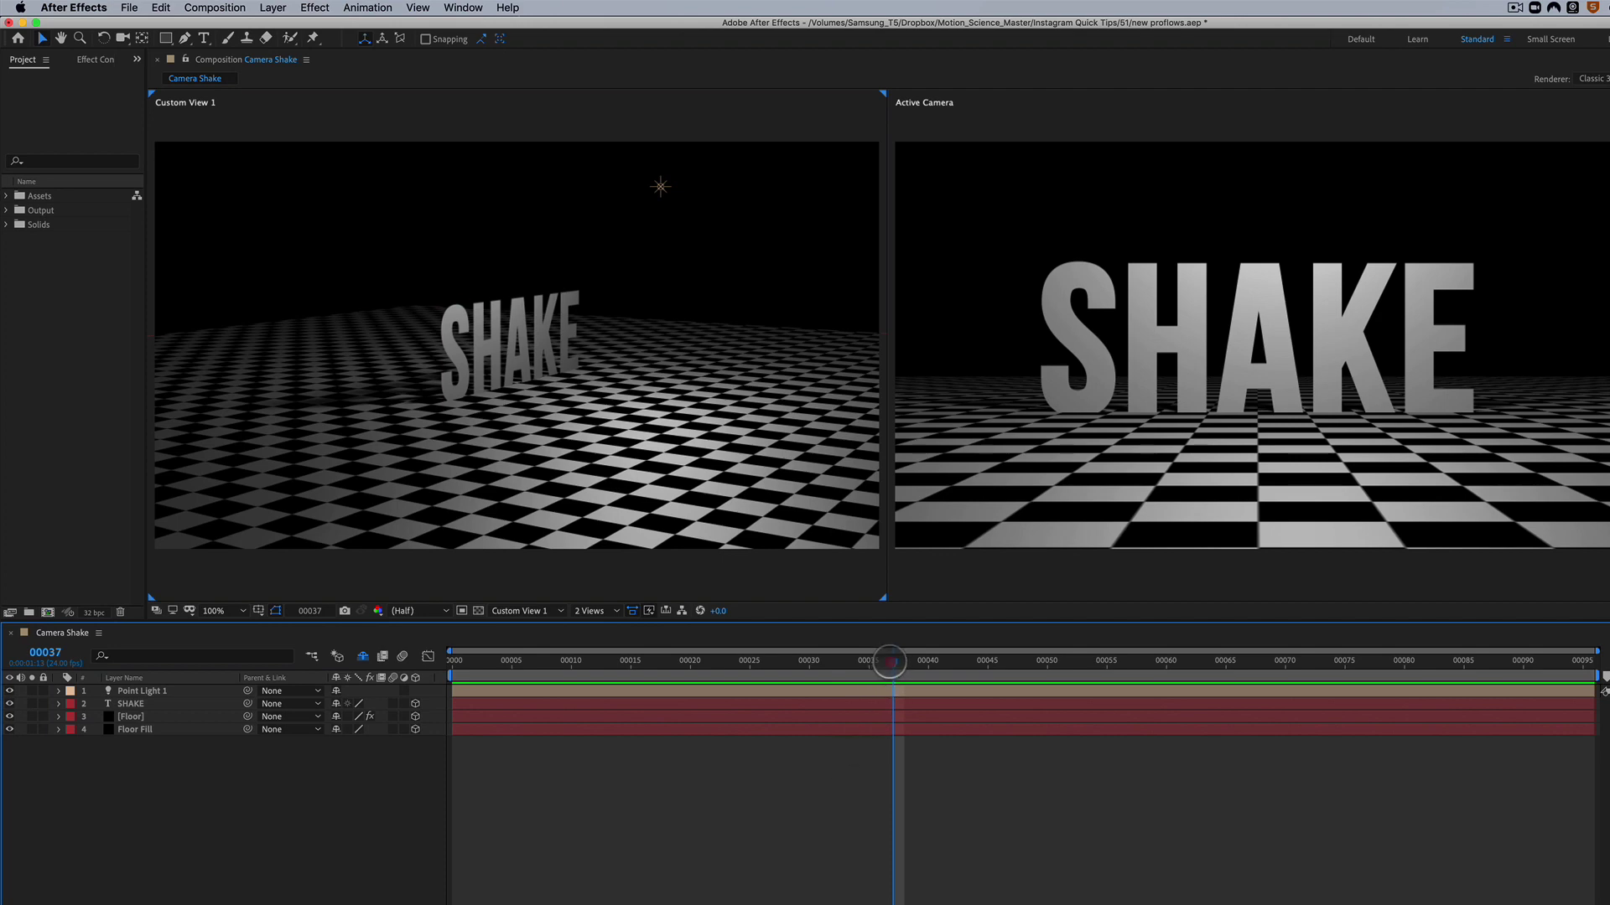
Step: Rewind to frame 23 and inspect the Point Light 1, SHAKE, [Floor] and Floor Fill layers
mouse_move(893, 667)
left_mouse_down()
mouse_move(735, 672)
mouse_move(914, 675)
left_mouse_up()
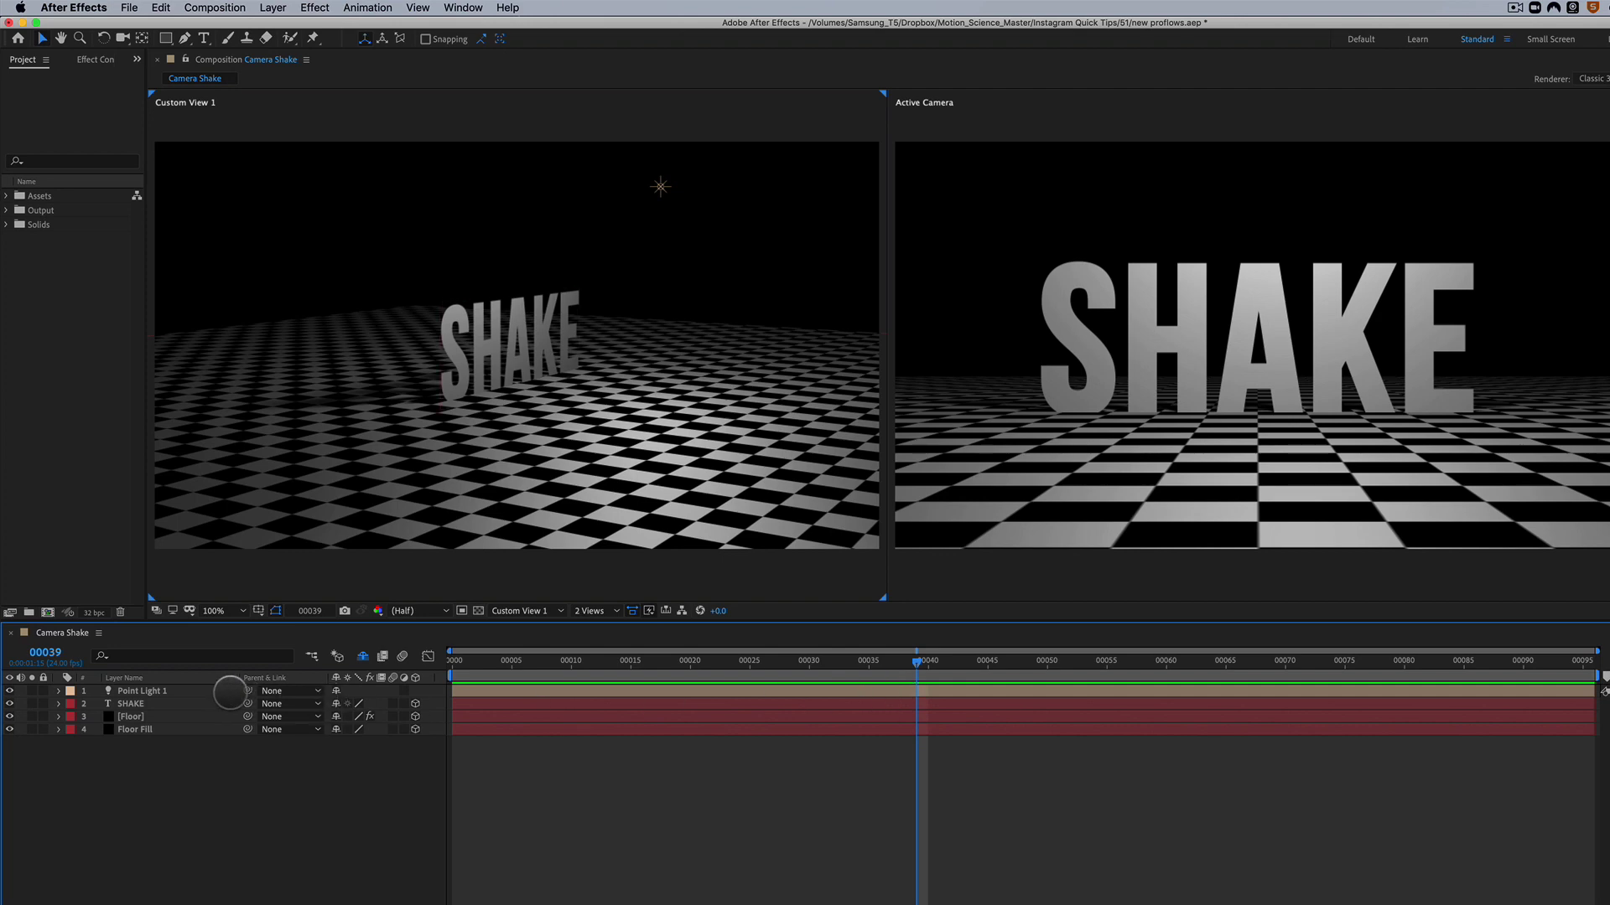
left_click(198, 693)
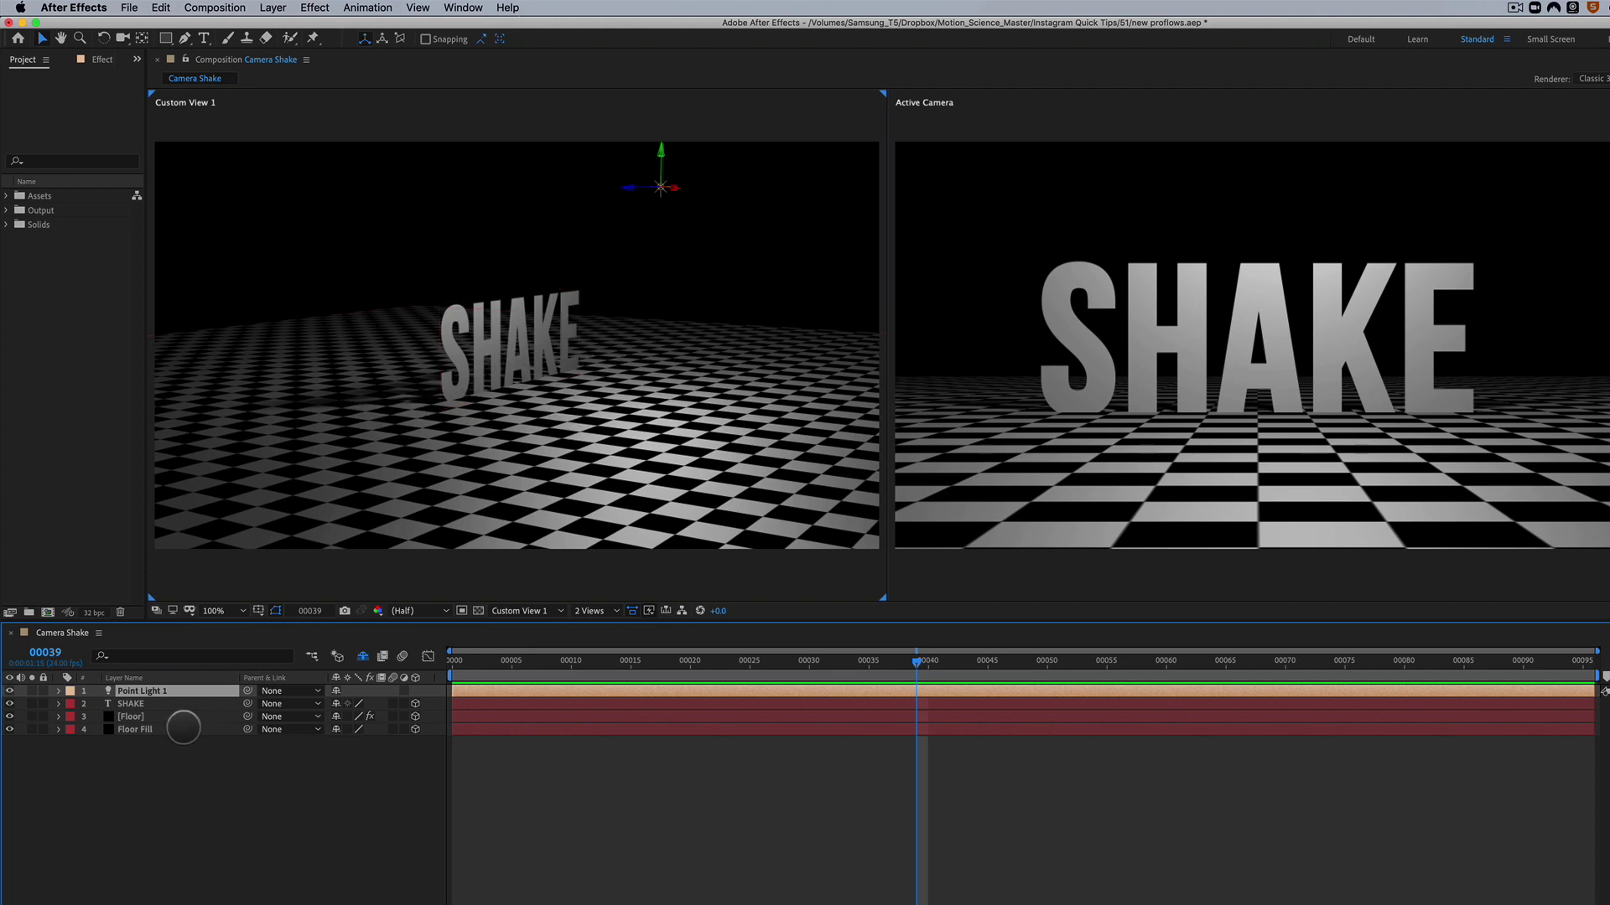
left_click(167, 705)
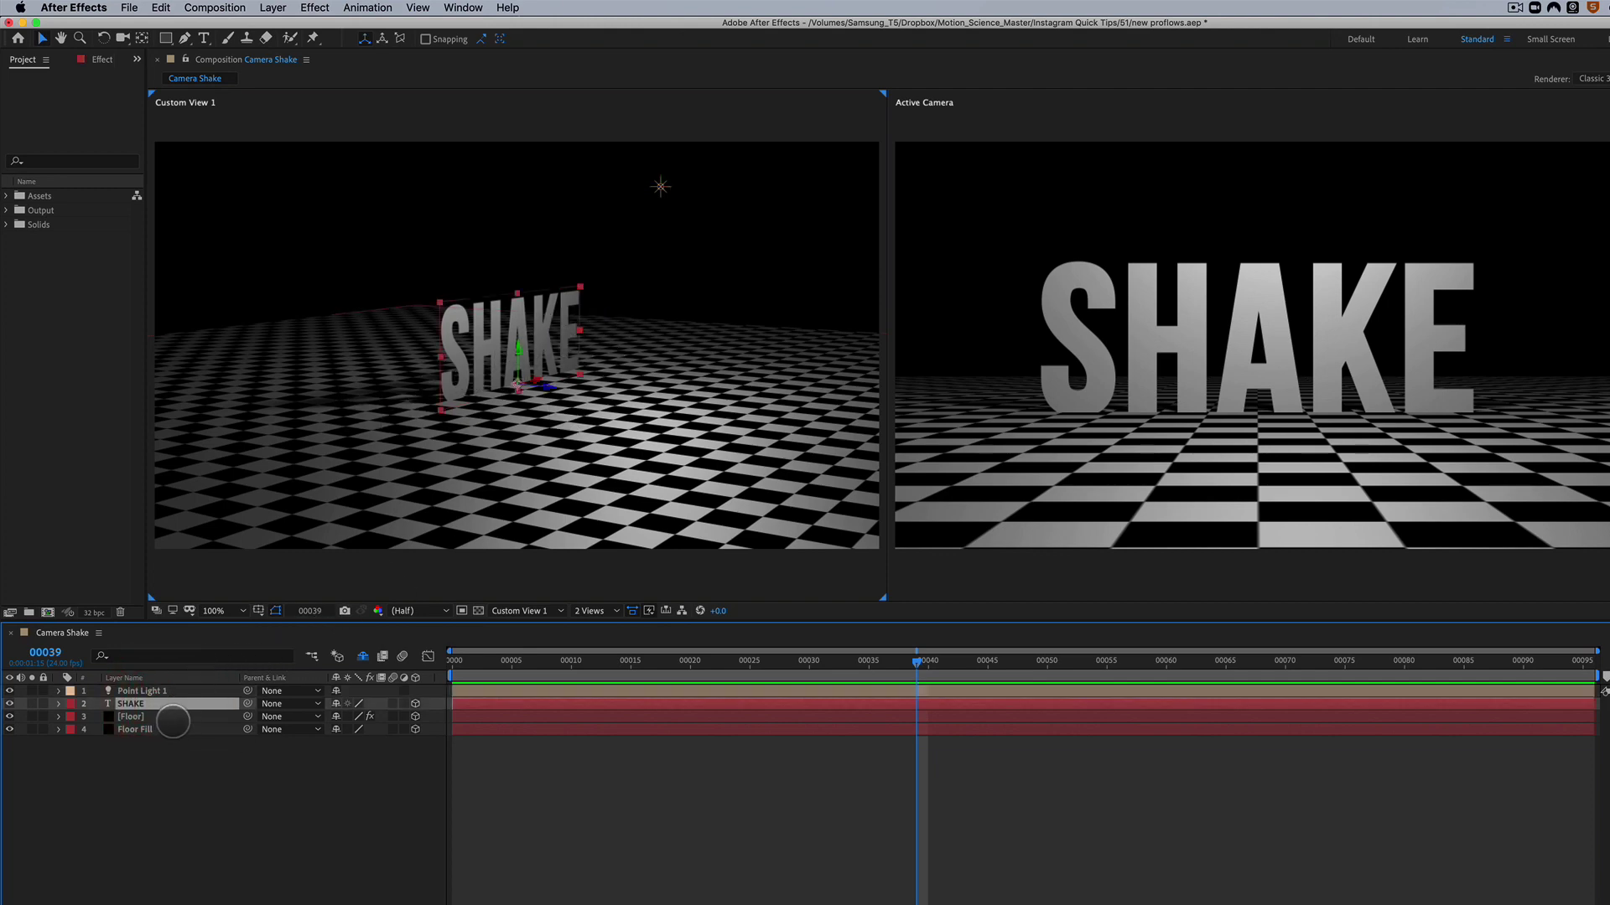
left_click(163, 719)
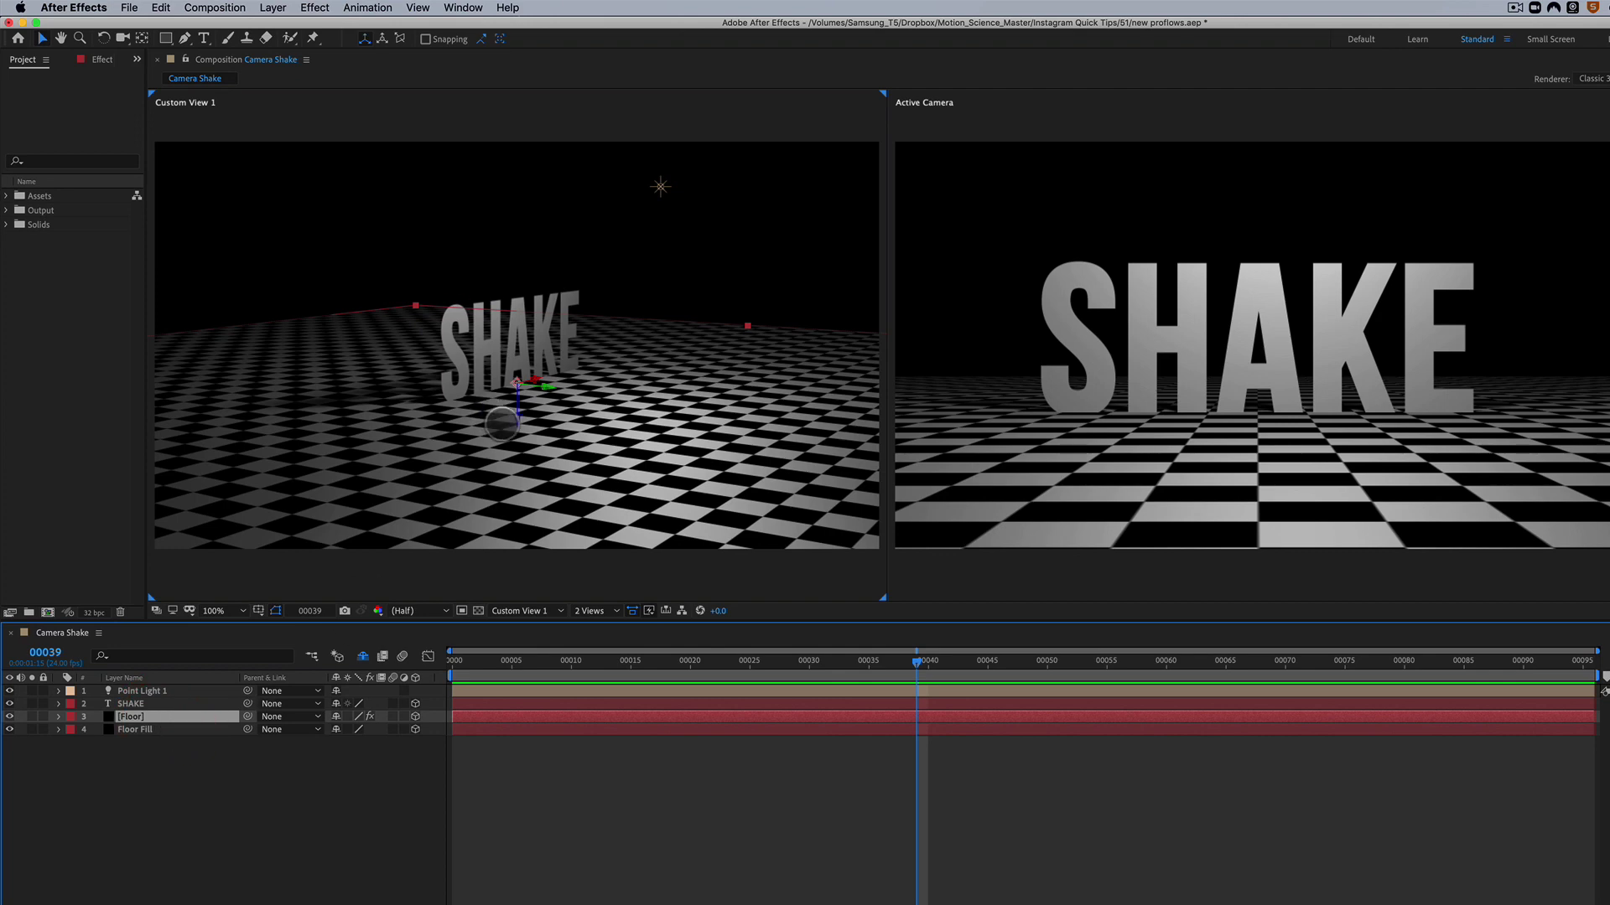
left_click(189, 730)
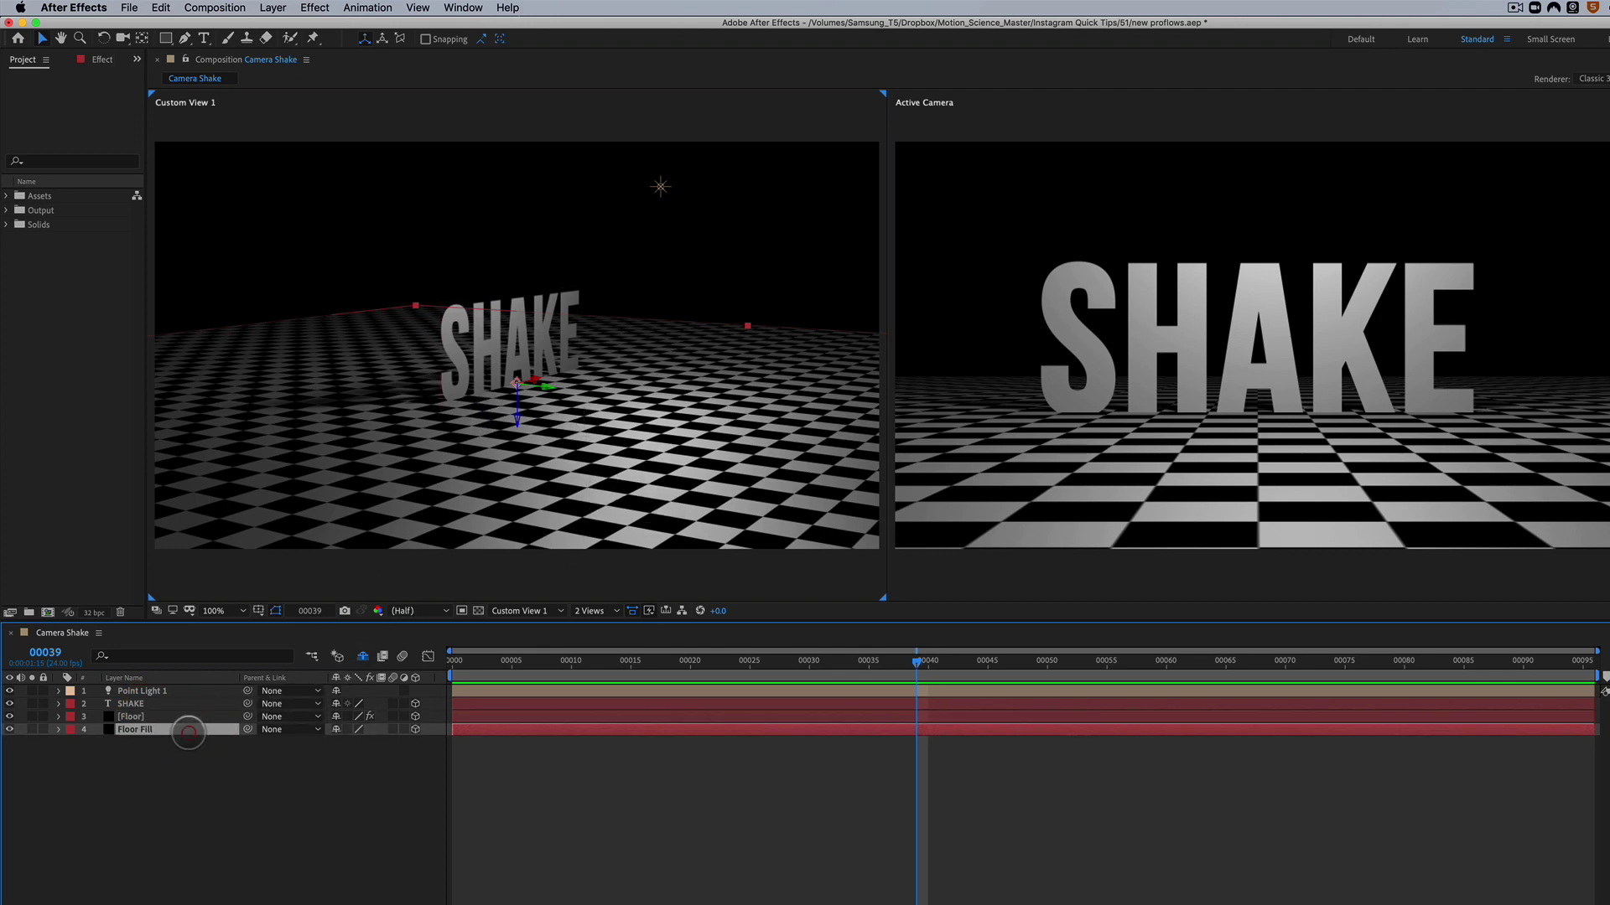
left_click(175, 694)
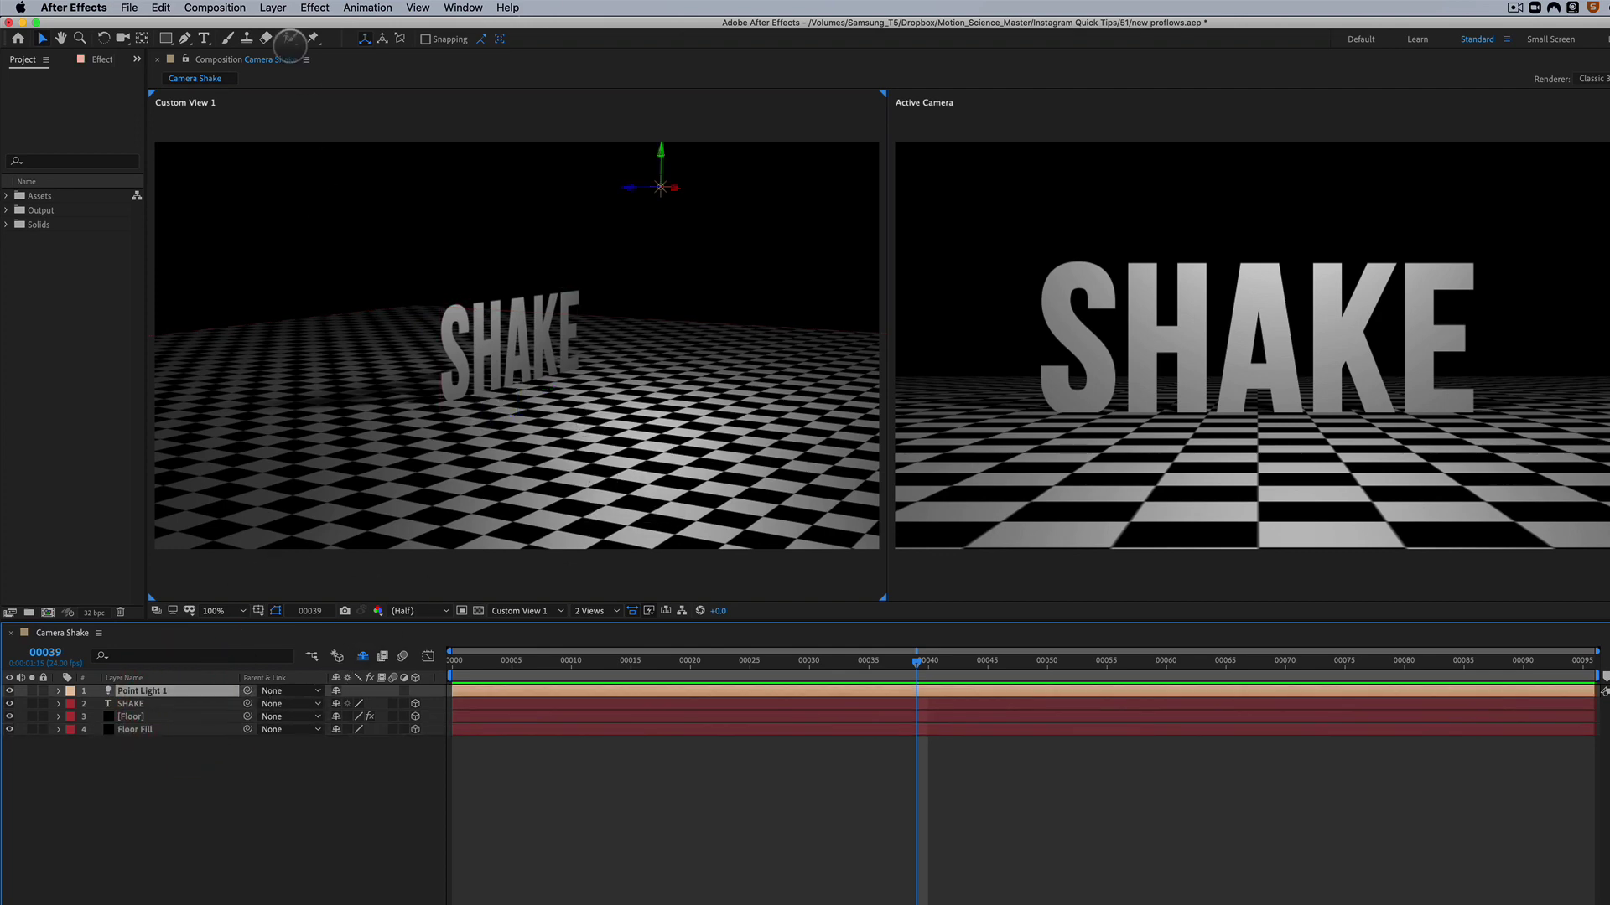
Step: Add a one-node 28mm camera named Camera 3 and expand its Transform properties
left_click(273, 8)
mouse_move(279, 27)
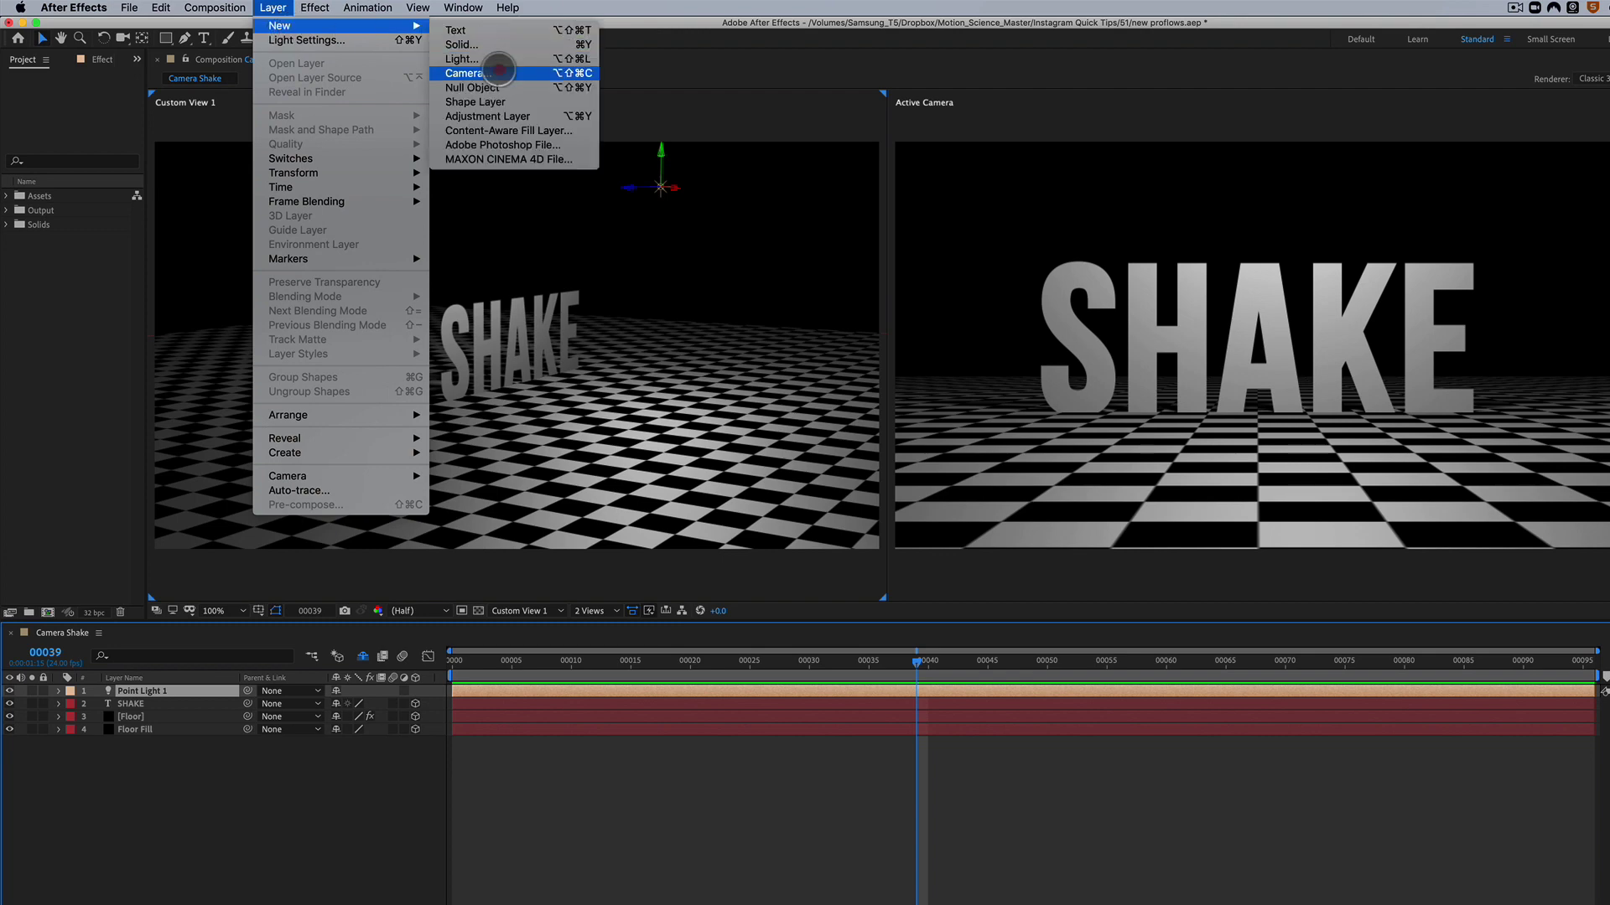
left_click(491, 73)
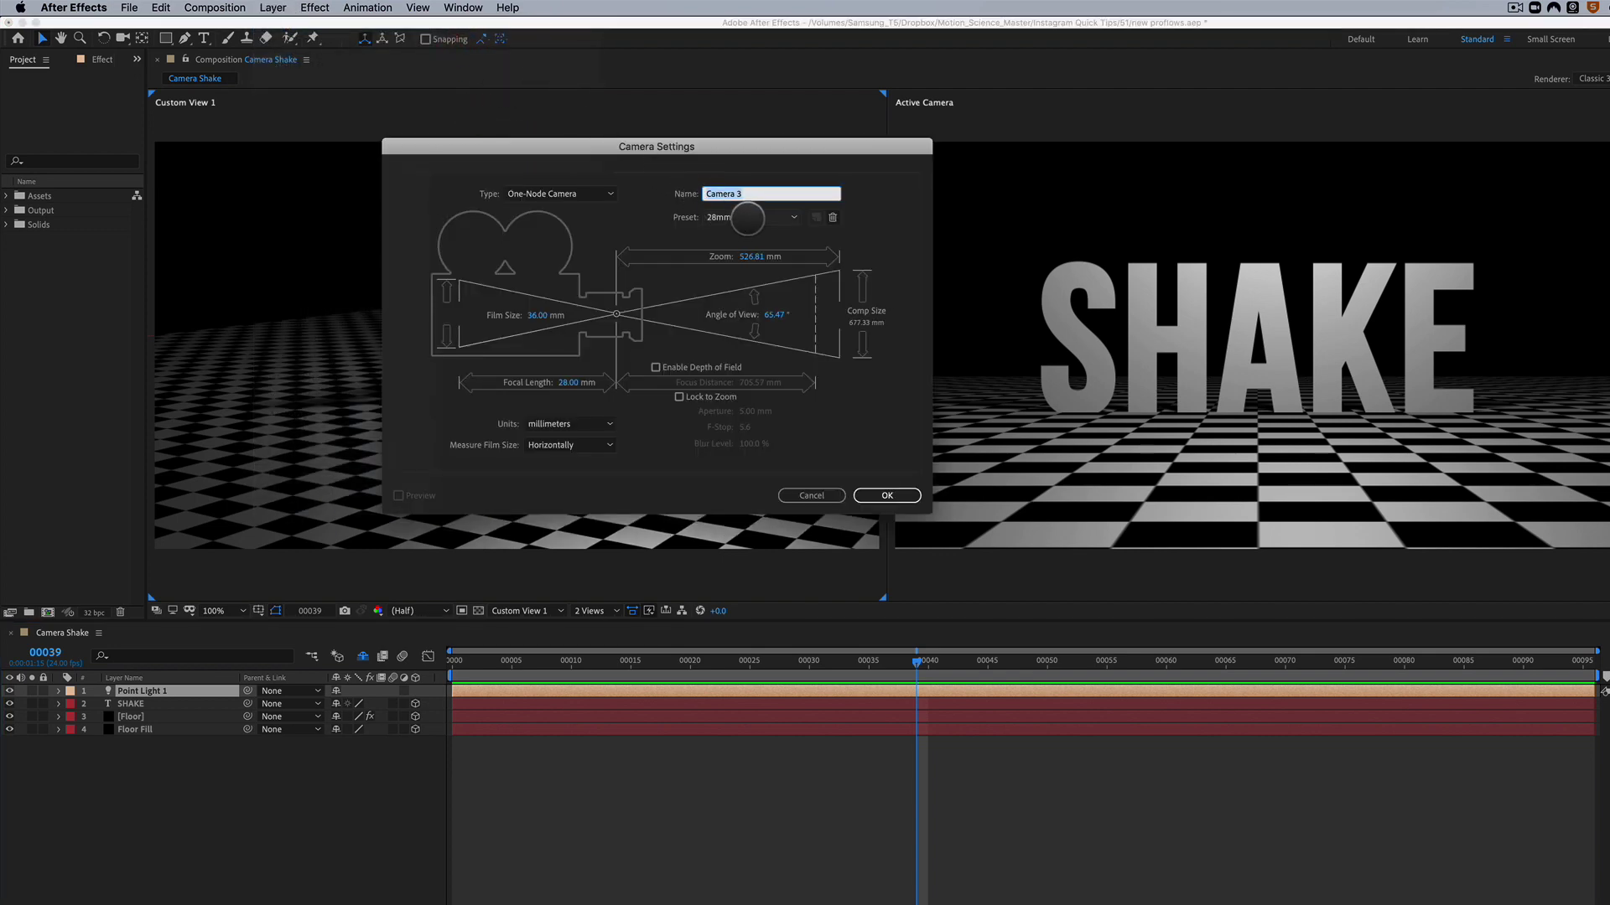
left_click(747, 219)
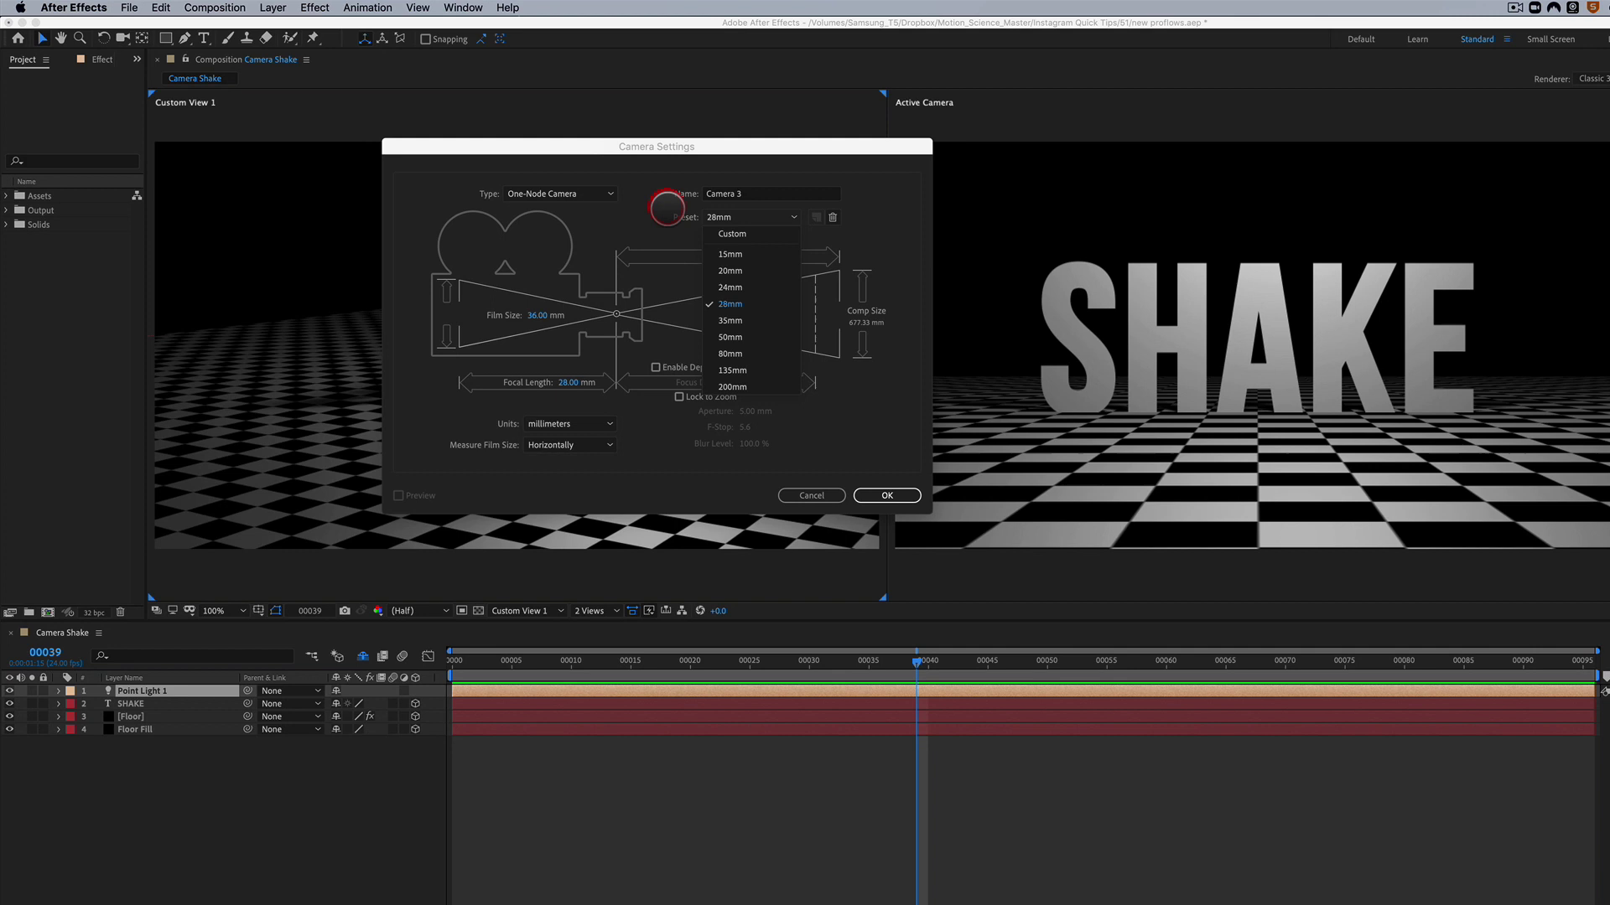
left_click(667, 207)
left_click(888, 496)
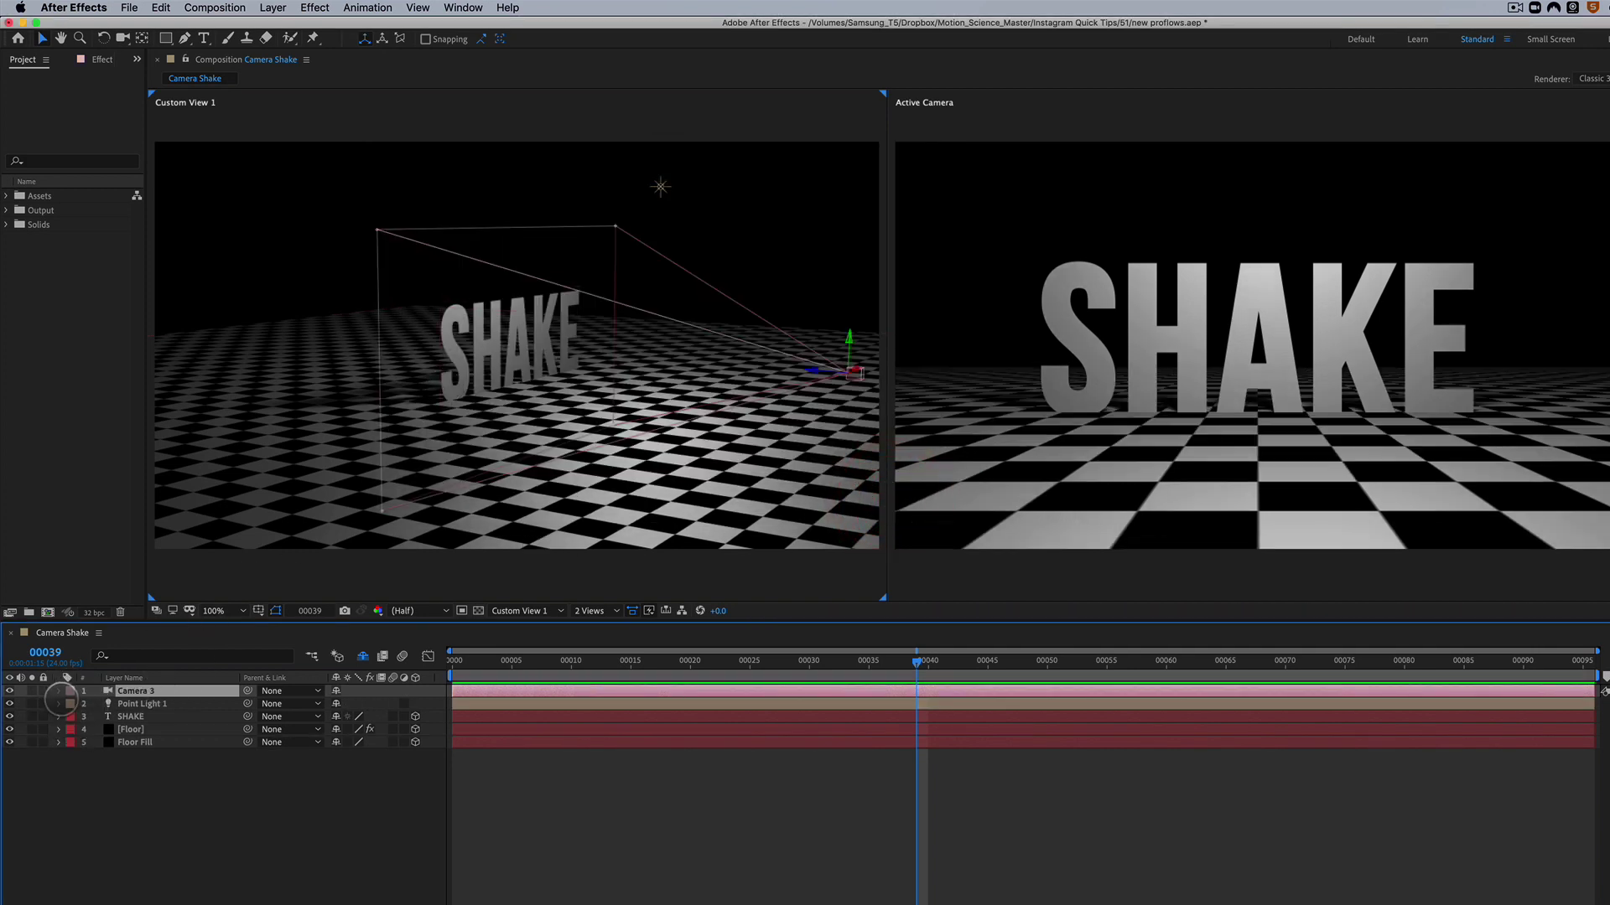
left_click(58, 691)
left_click(73, 705)
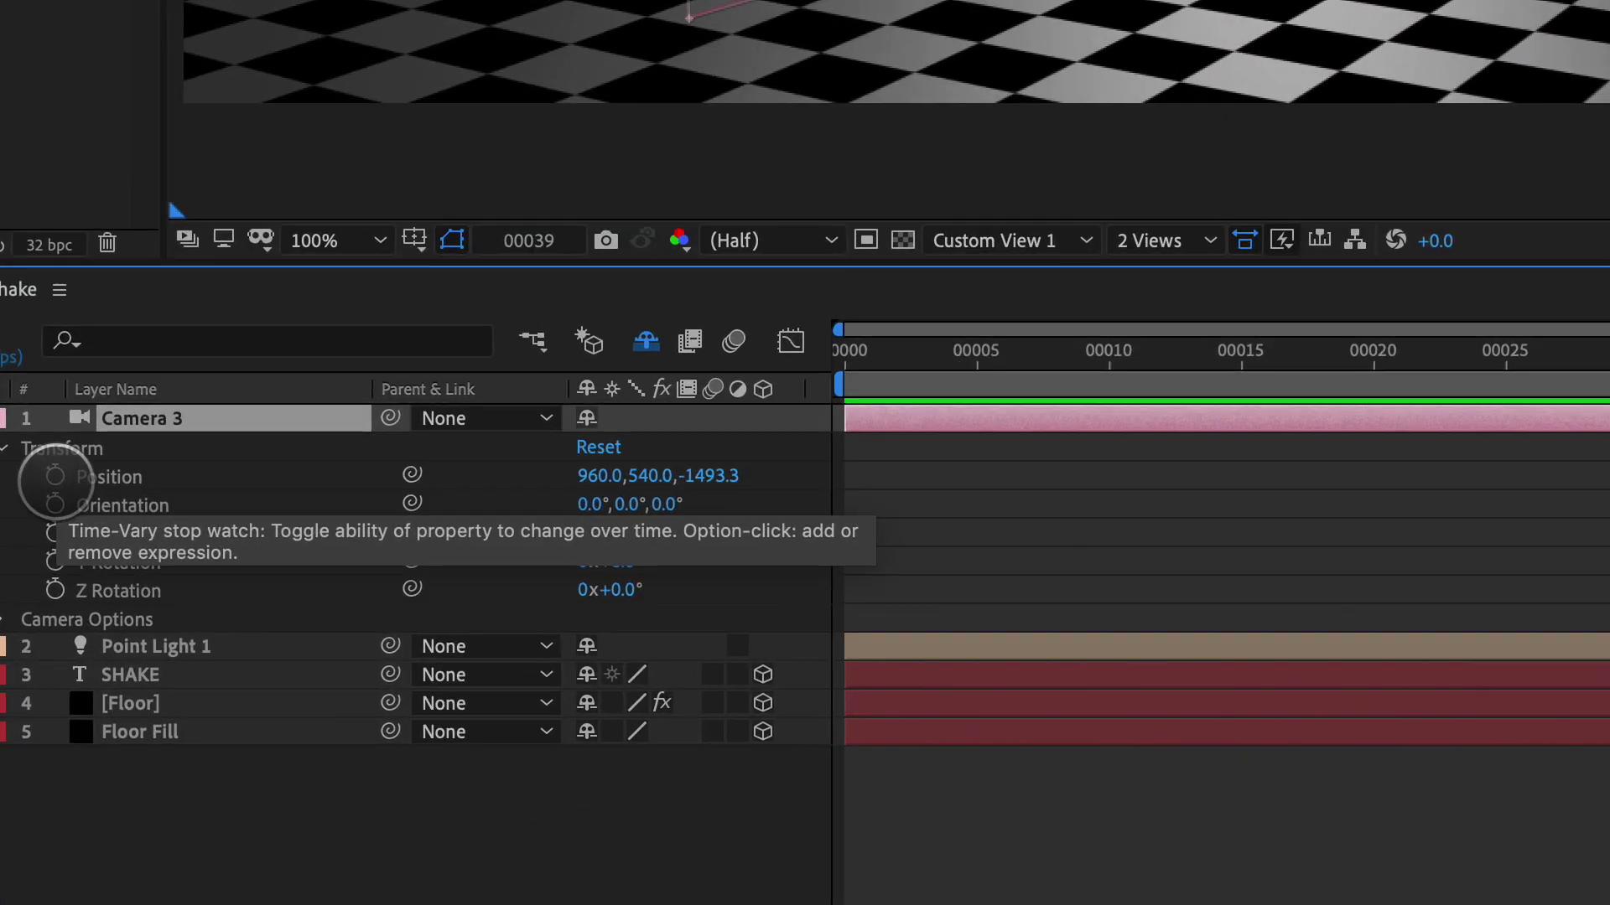
Step: Give Camera 3's Position the expression wiggle(3,150)
left_click(98, 717, "alt")
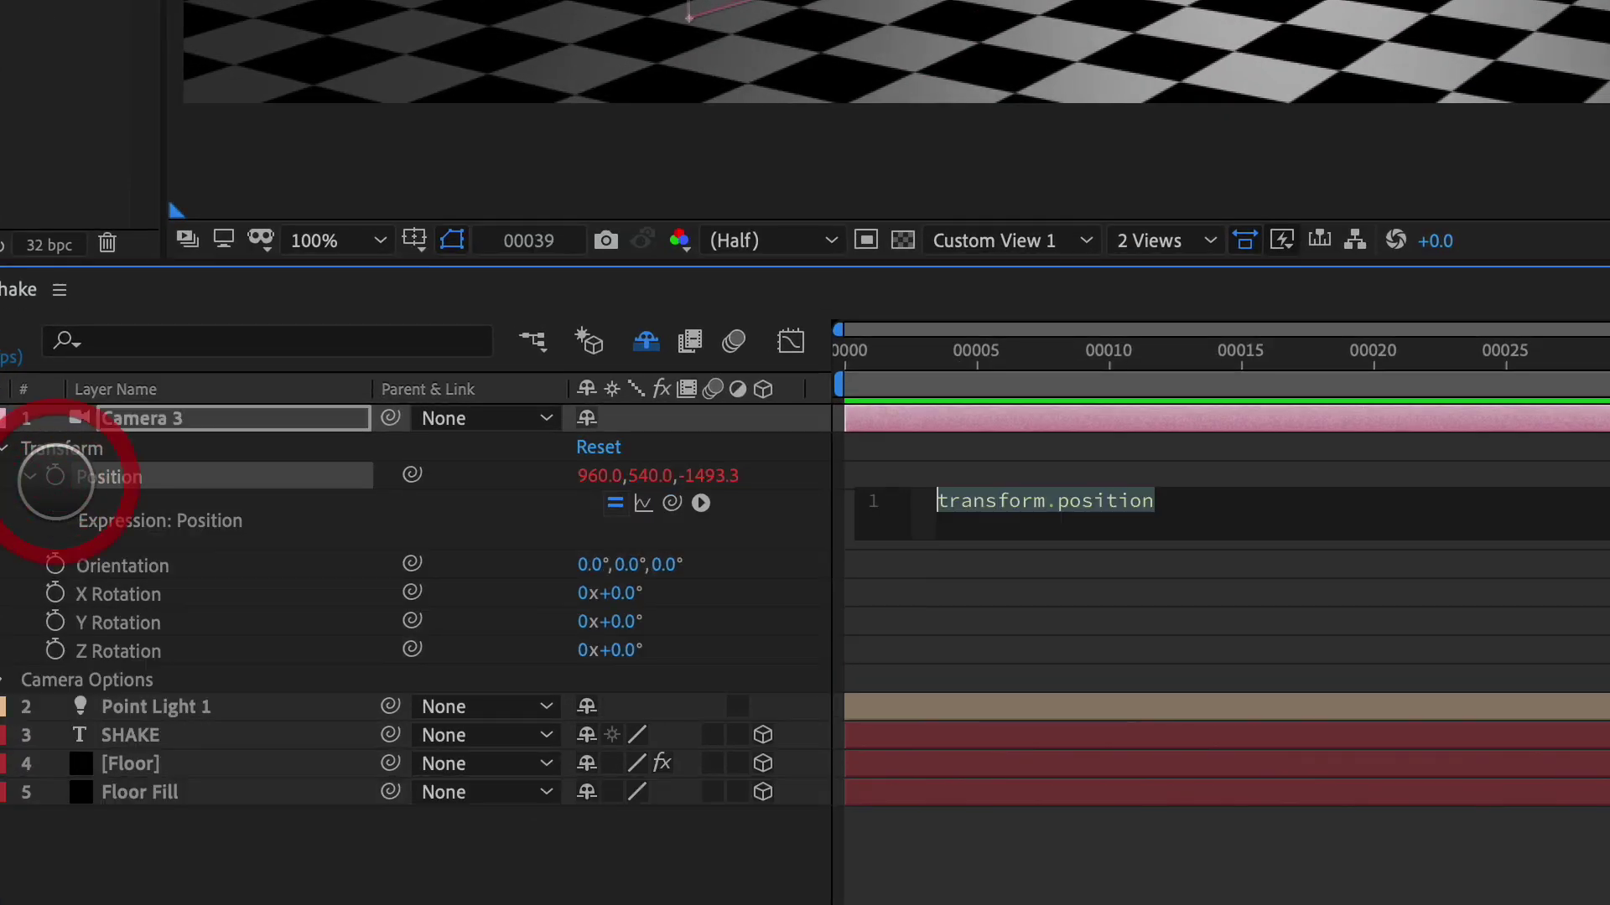
type("wig")
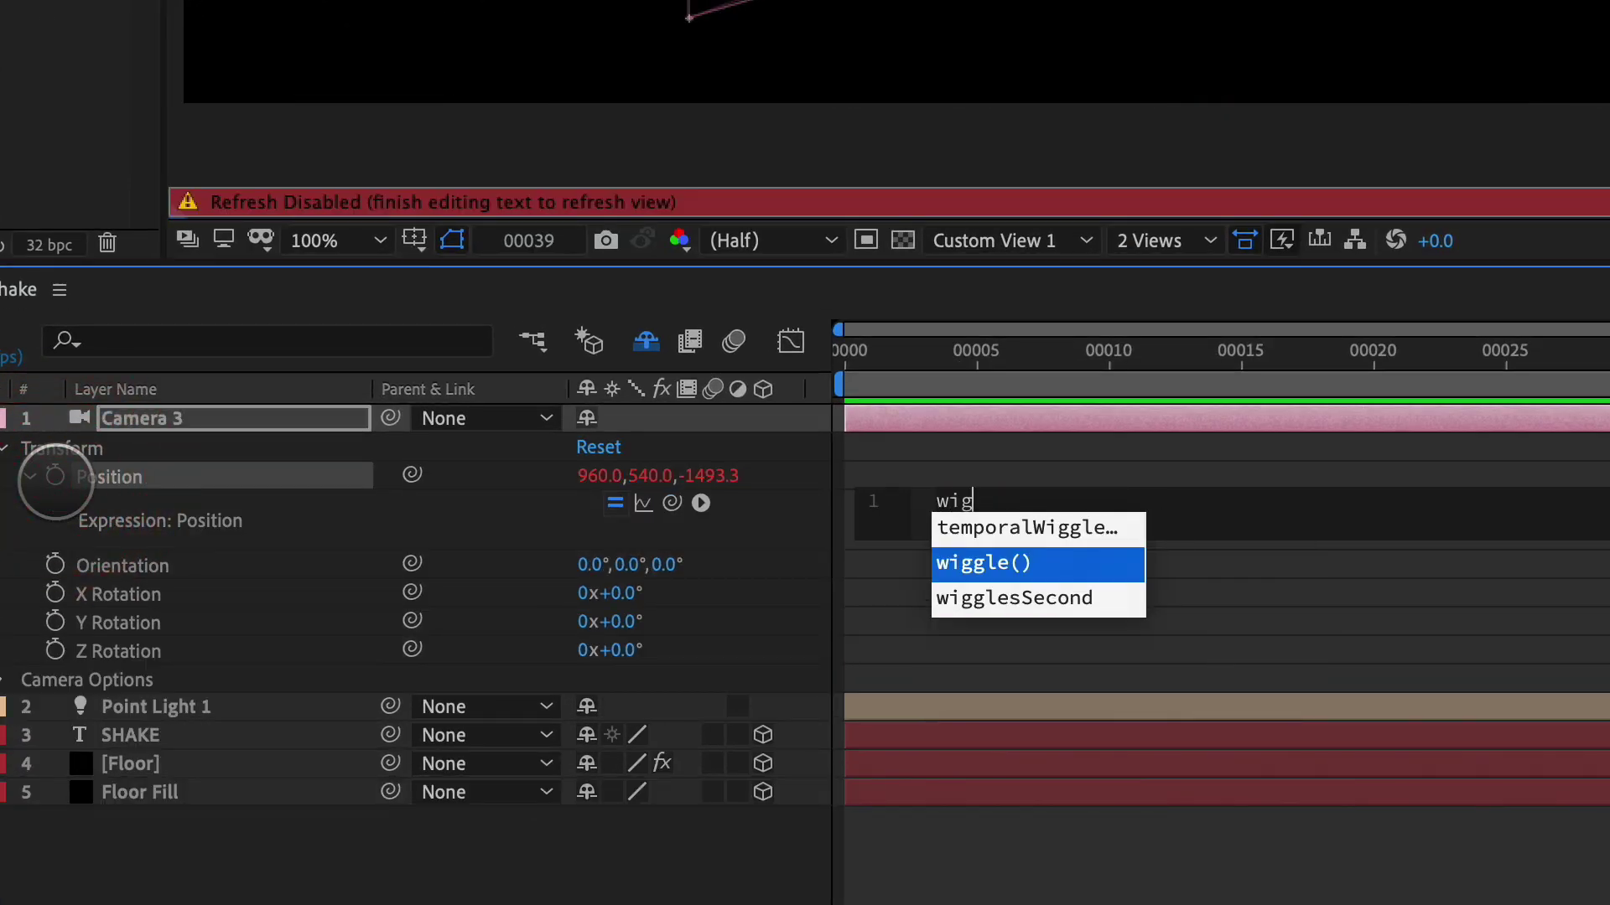
type("gle(3,150")
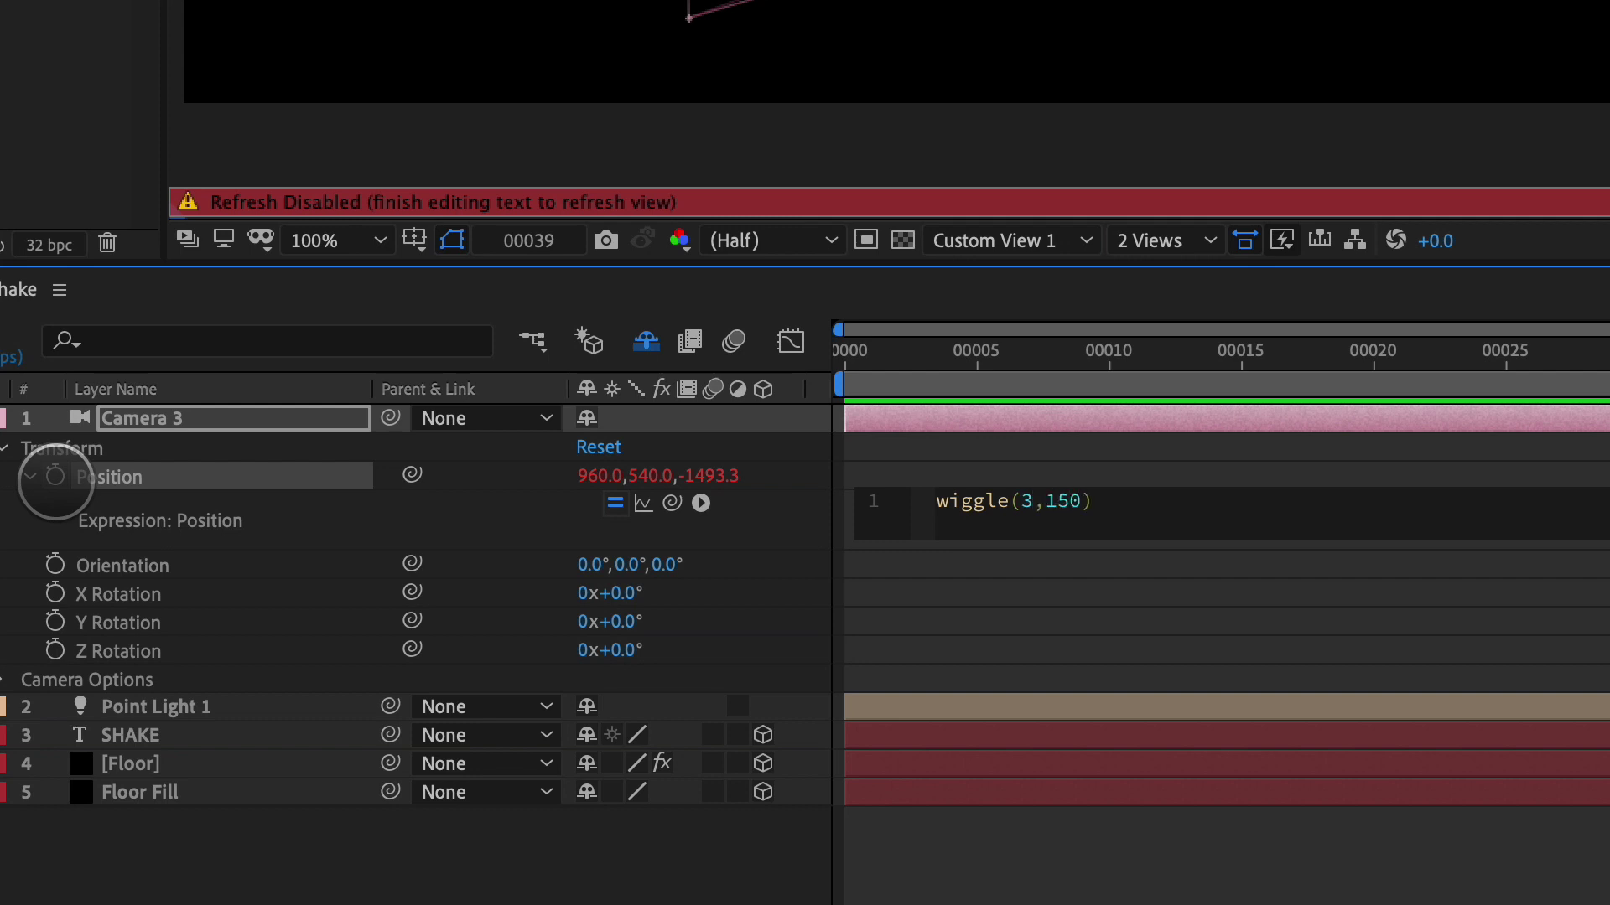
key("KP_Enter")
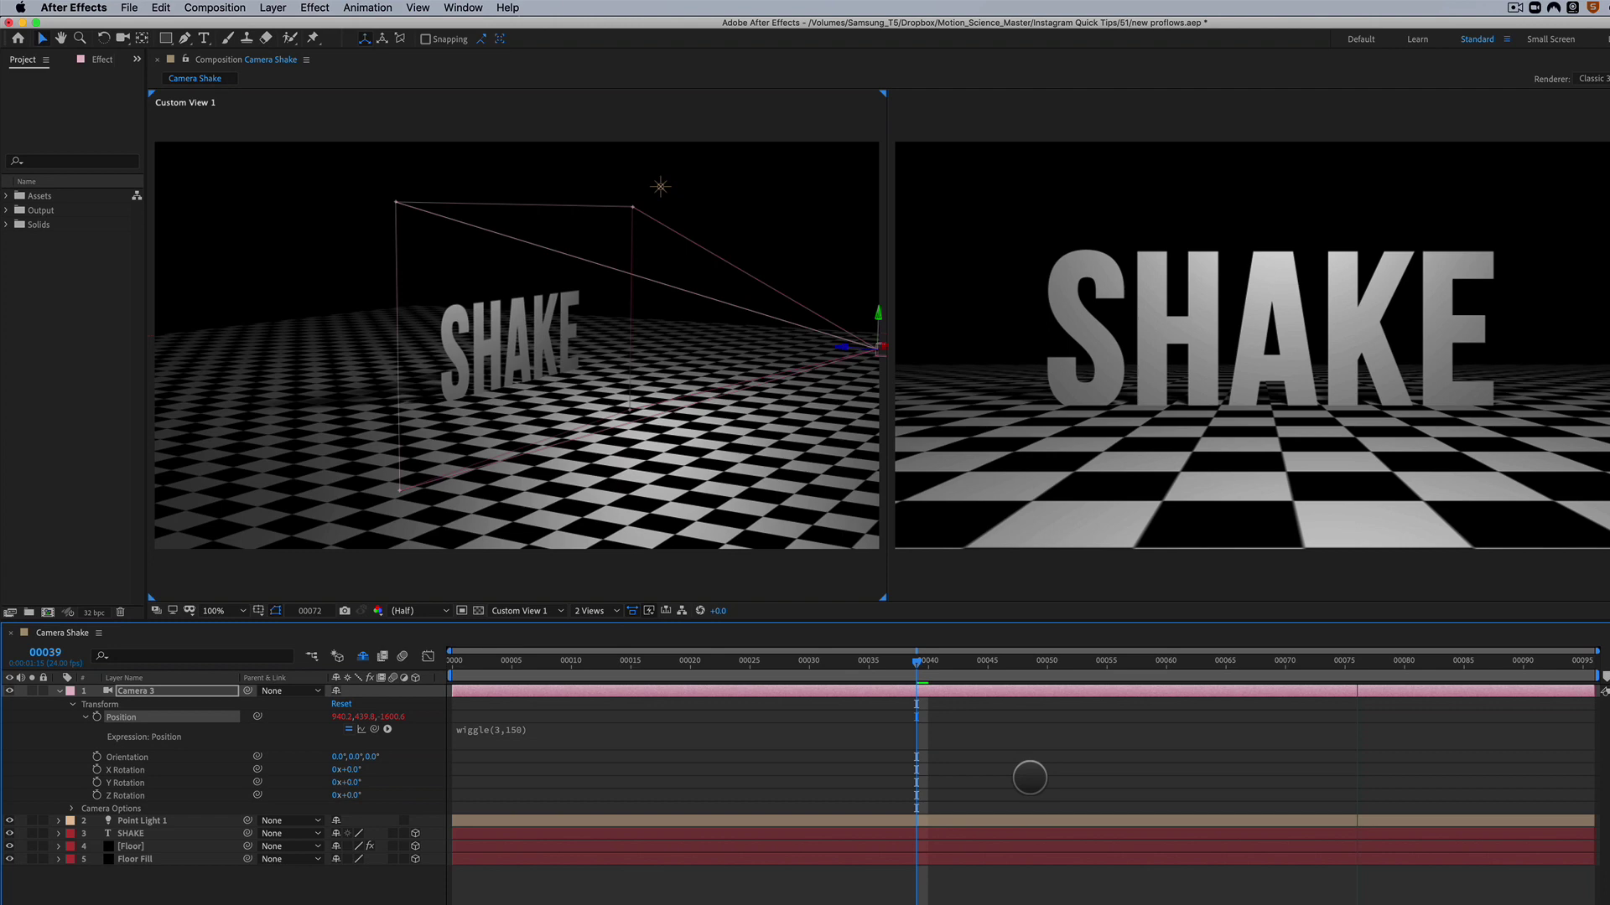
Step: Change Camera 3's Position wiggle amount from 150 to 50, making it wiggle(3,50)
left_click(514, 730)
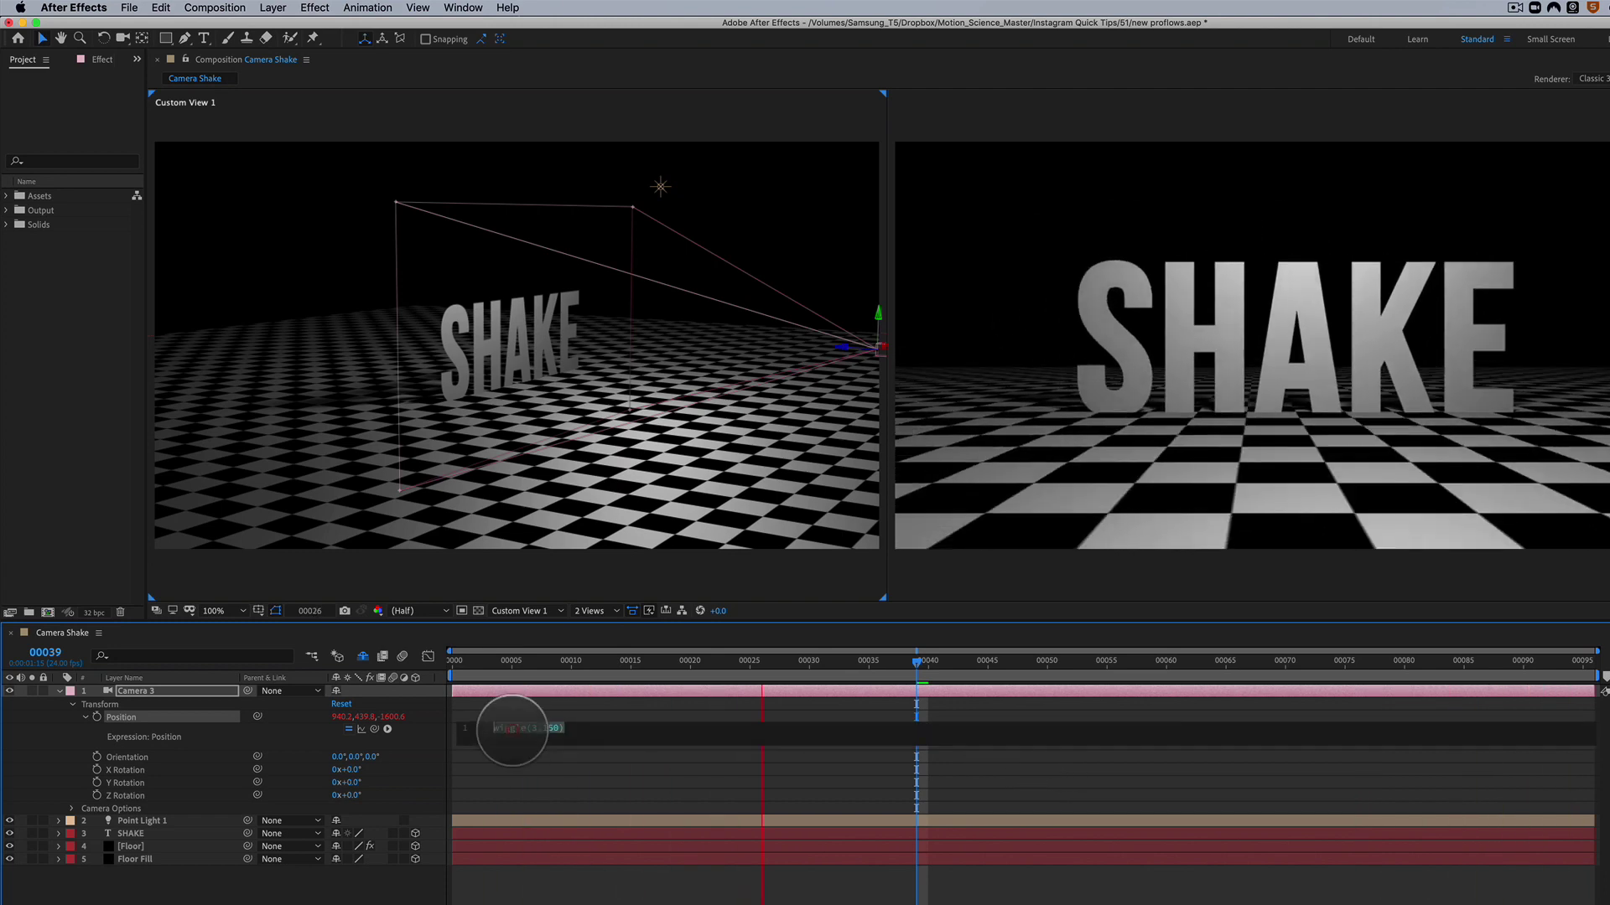
left_click(539, 729)
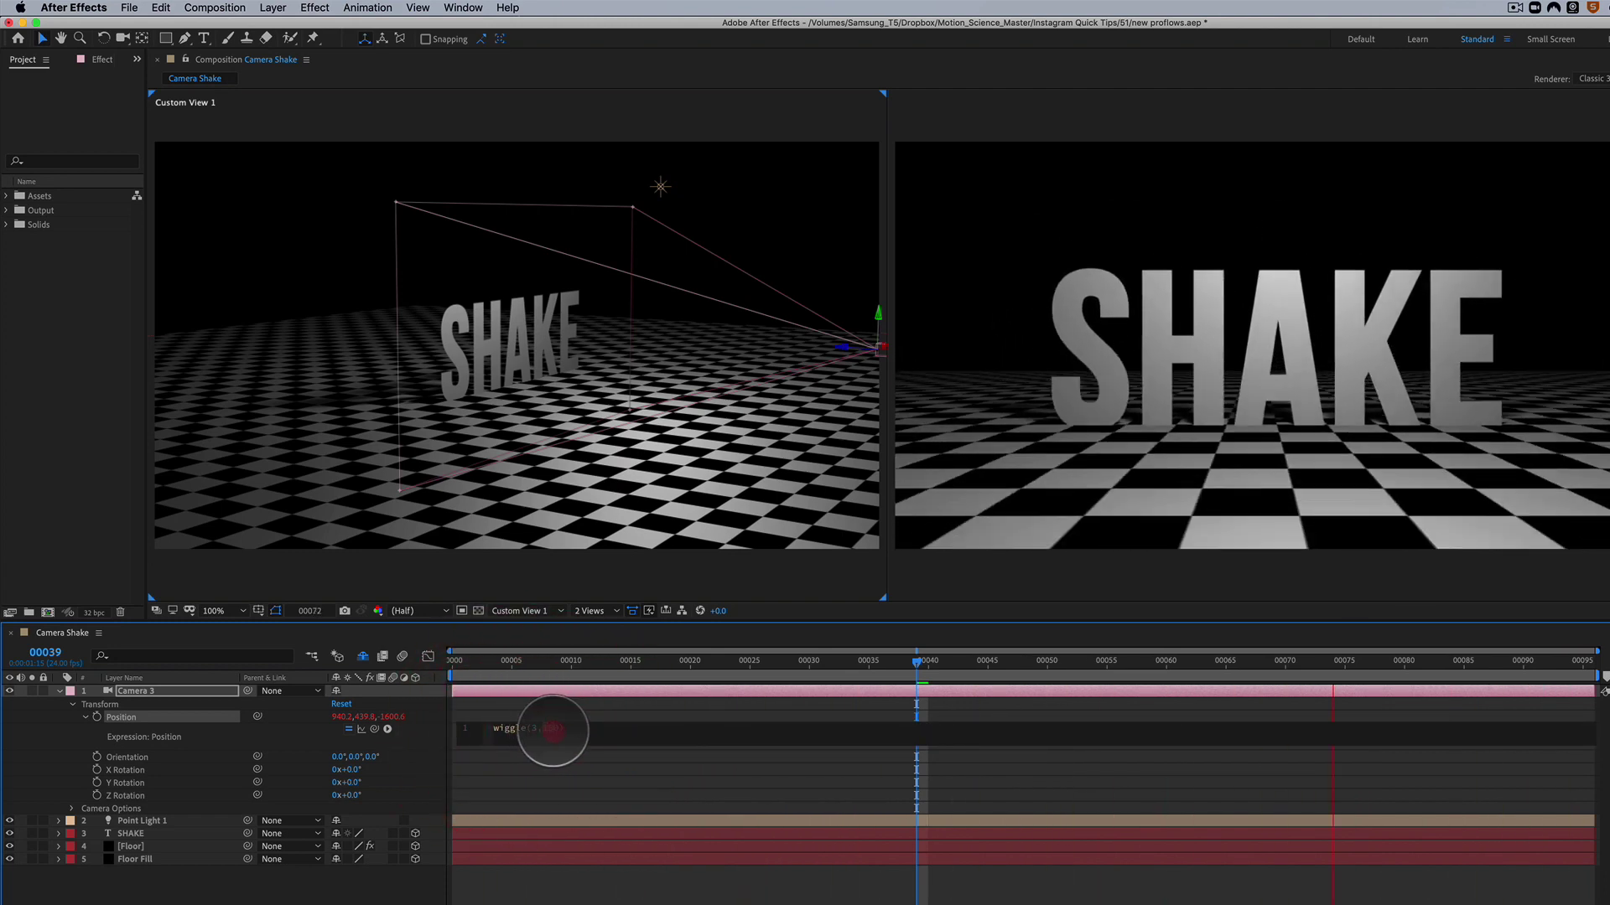
double_click(550, 729)
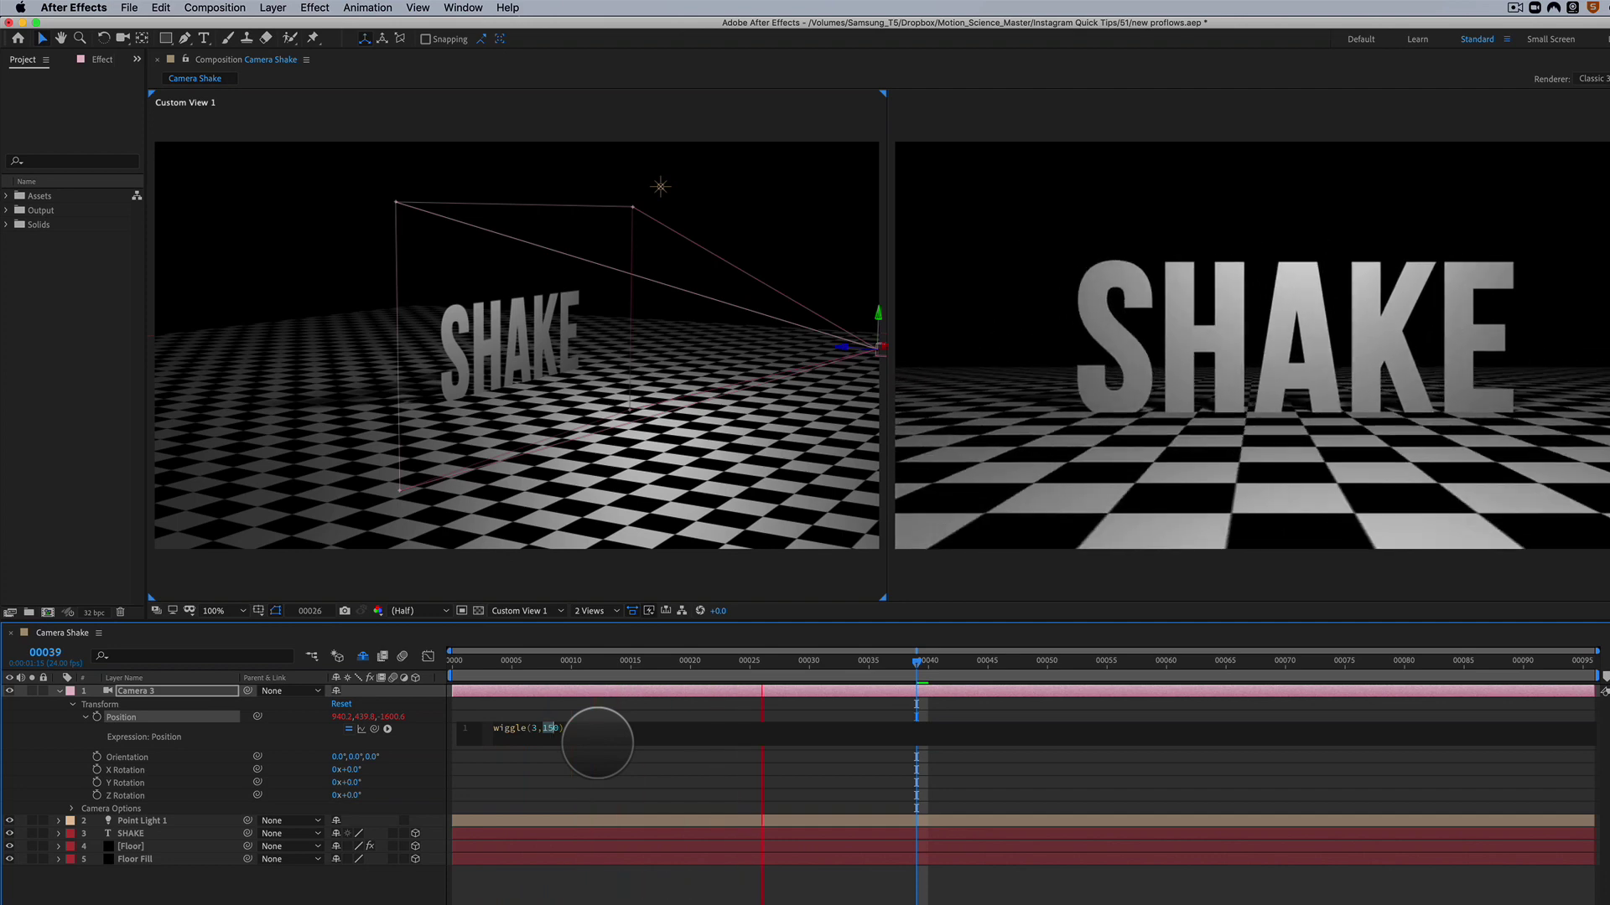
key("KP_Enter")
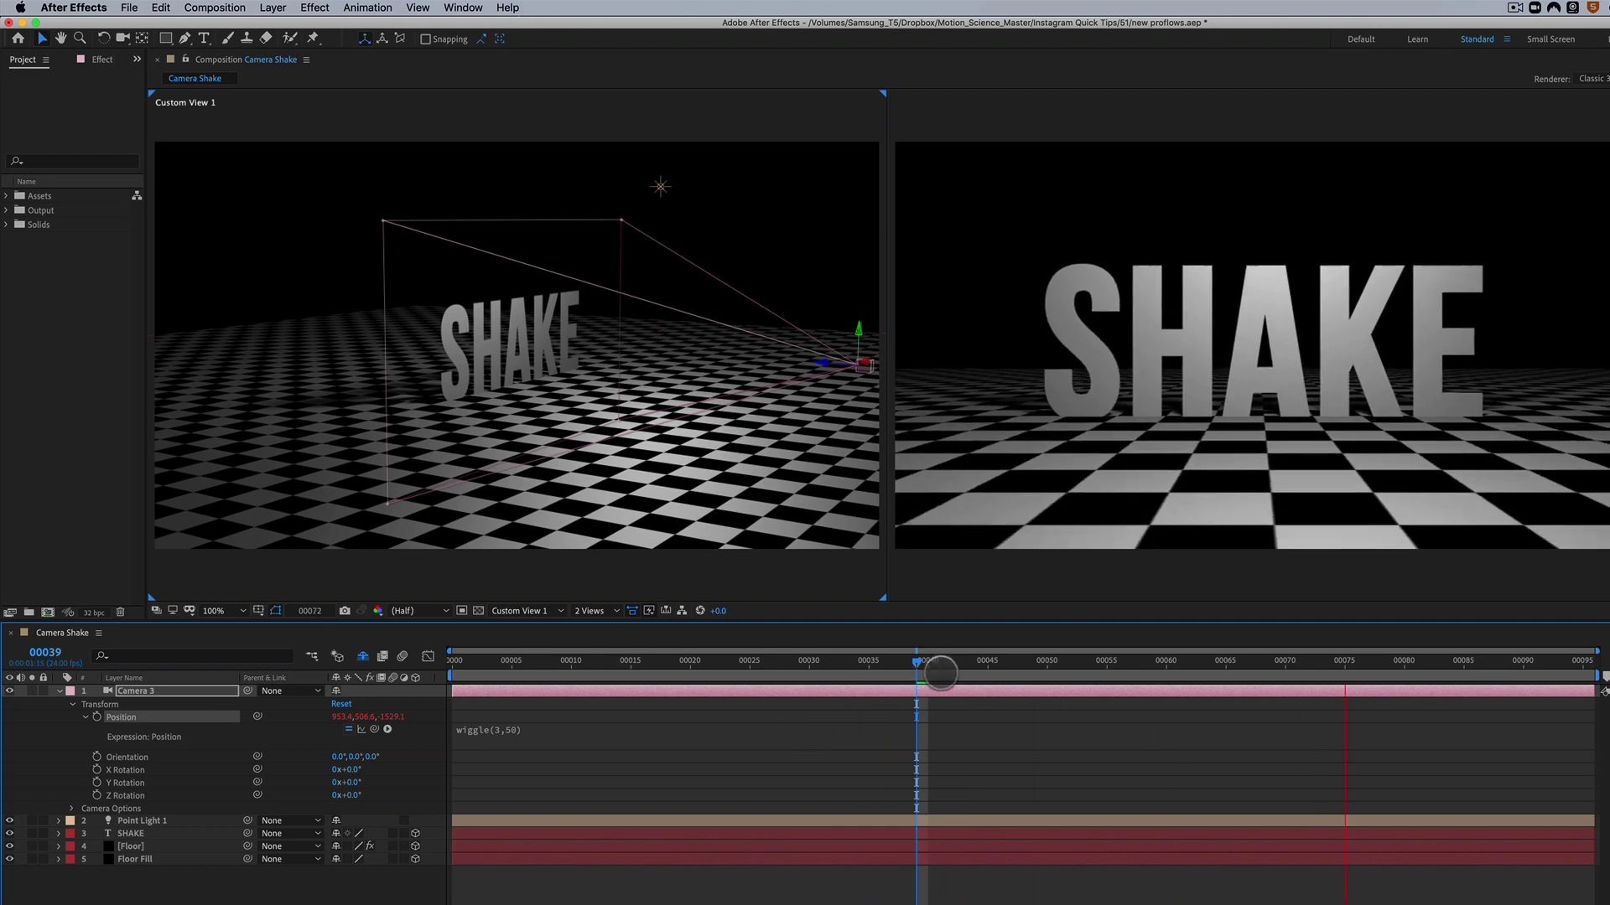
Step: Stop the preview at frame 40, then collapse and hide the Camera 3 layer
left_click(927, 659)
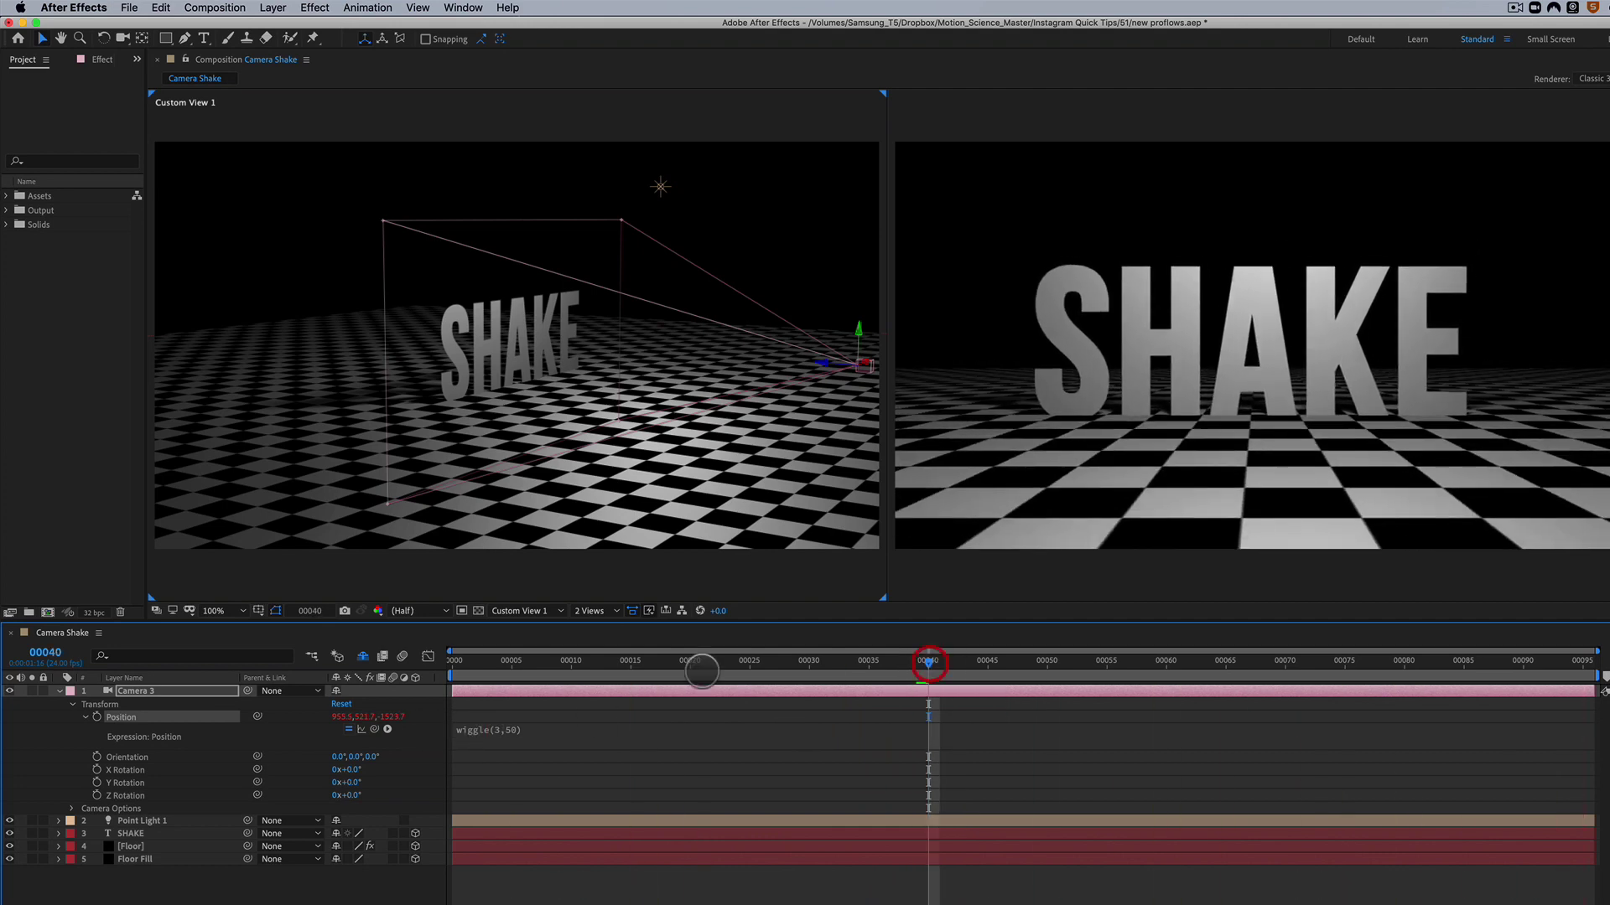
left_click(59, 691)
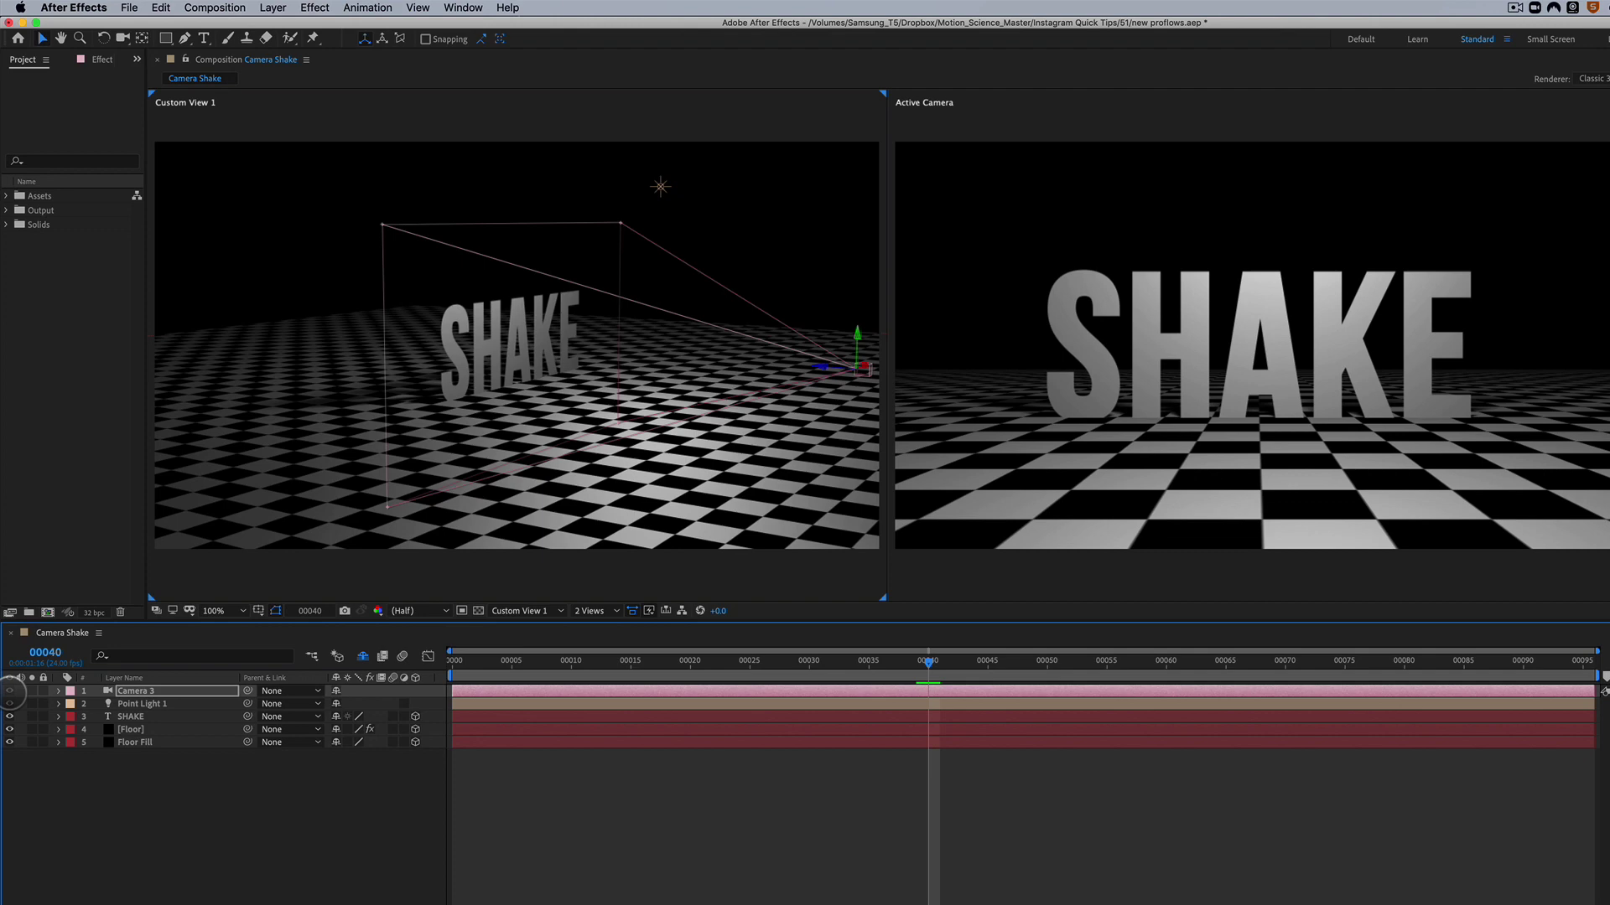
left_click(9, 691)
Step: Create a new 28mm Two-Node Camera, Camera 4
left_click(273, 8)
mouse_move(276, 26)
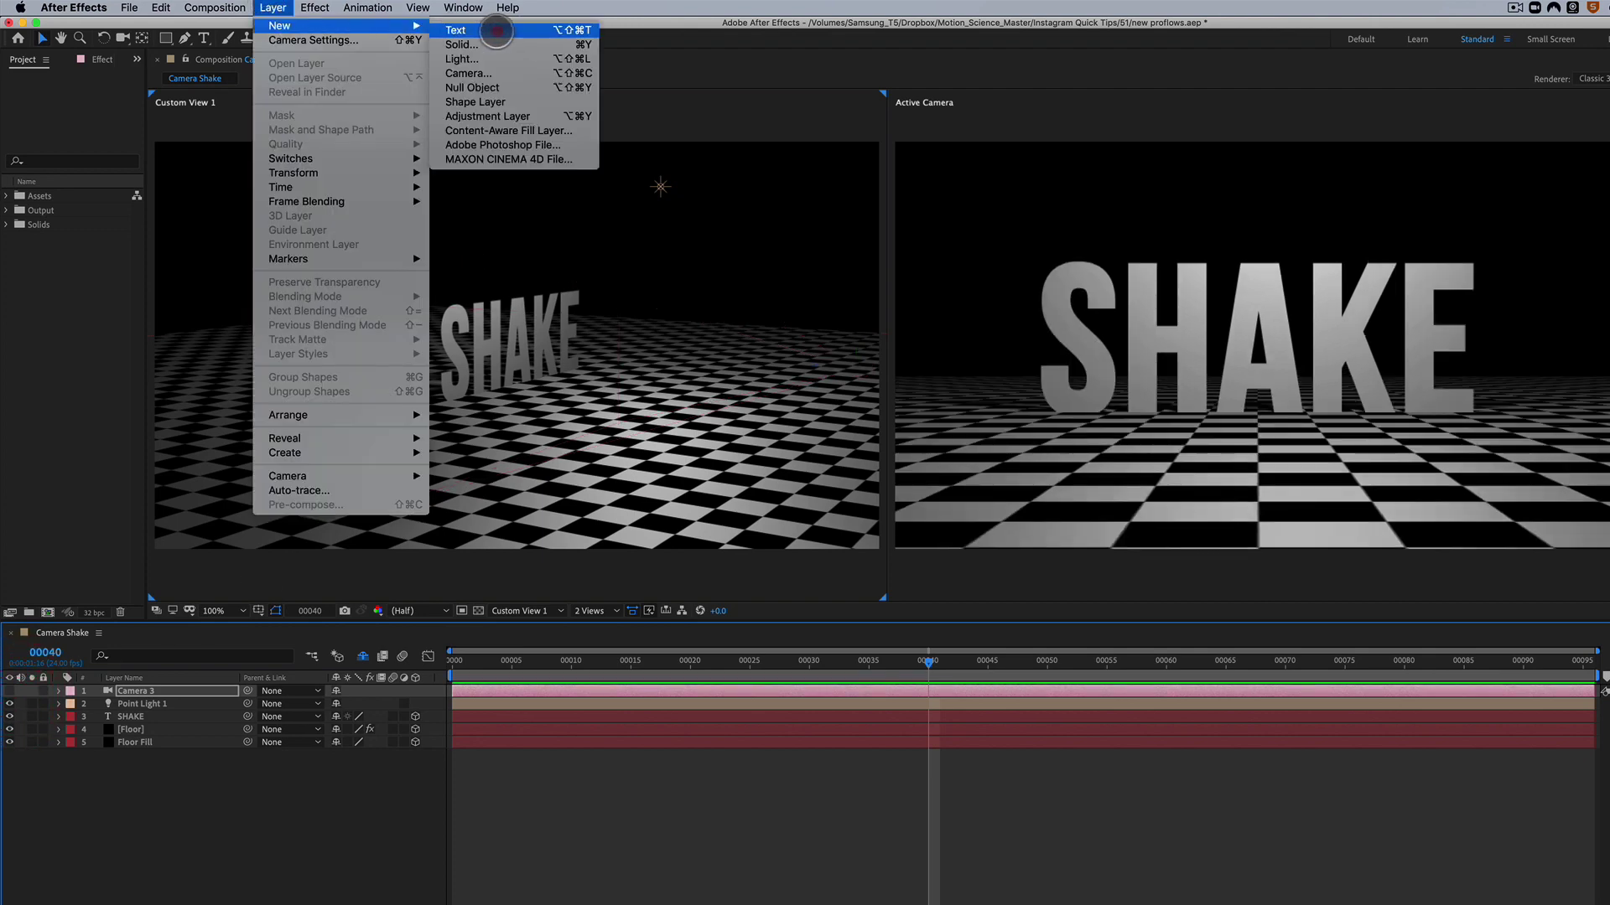
left_click(502, 74)
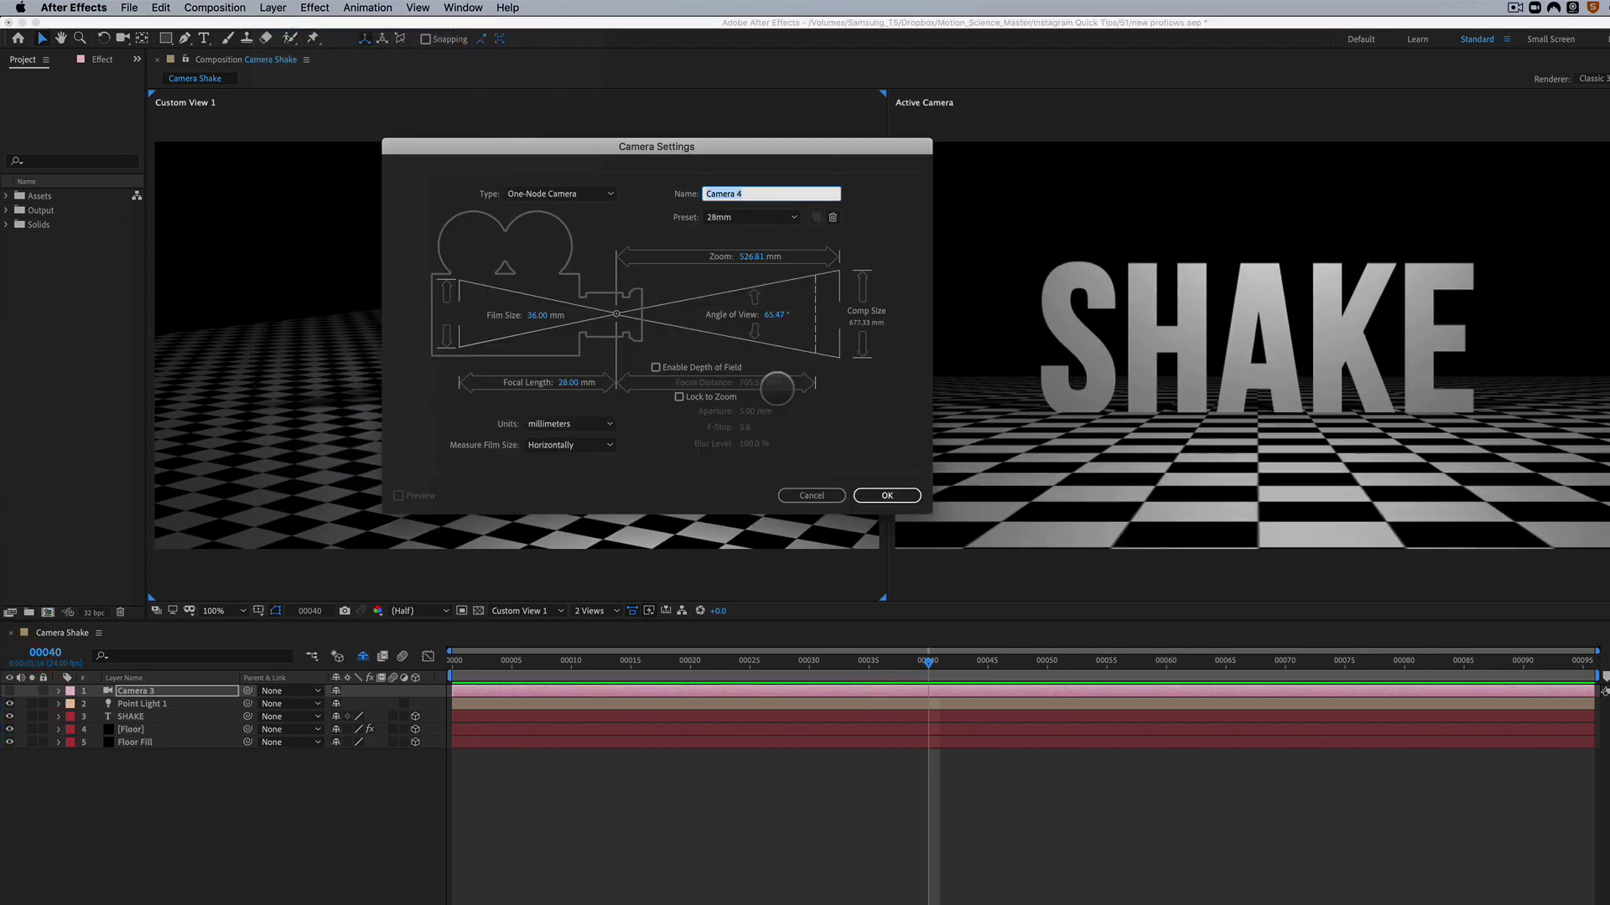
left_click(581, 194)
left_click(571, 226)
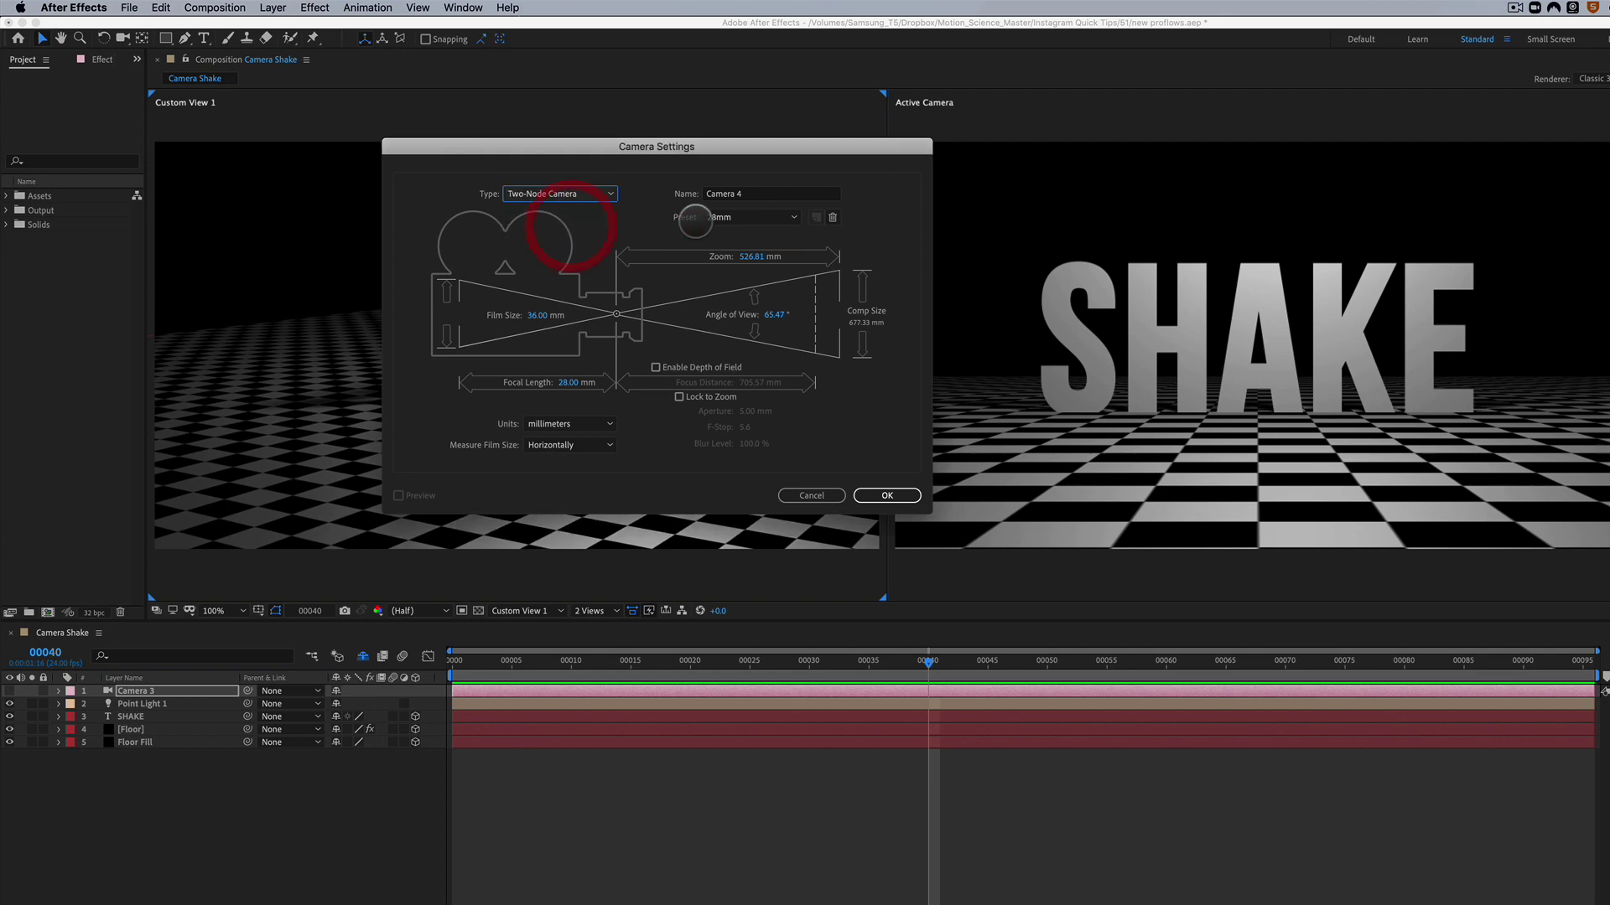
left_click(901, 495)
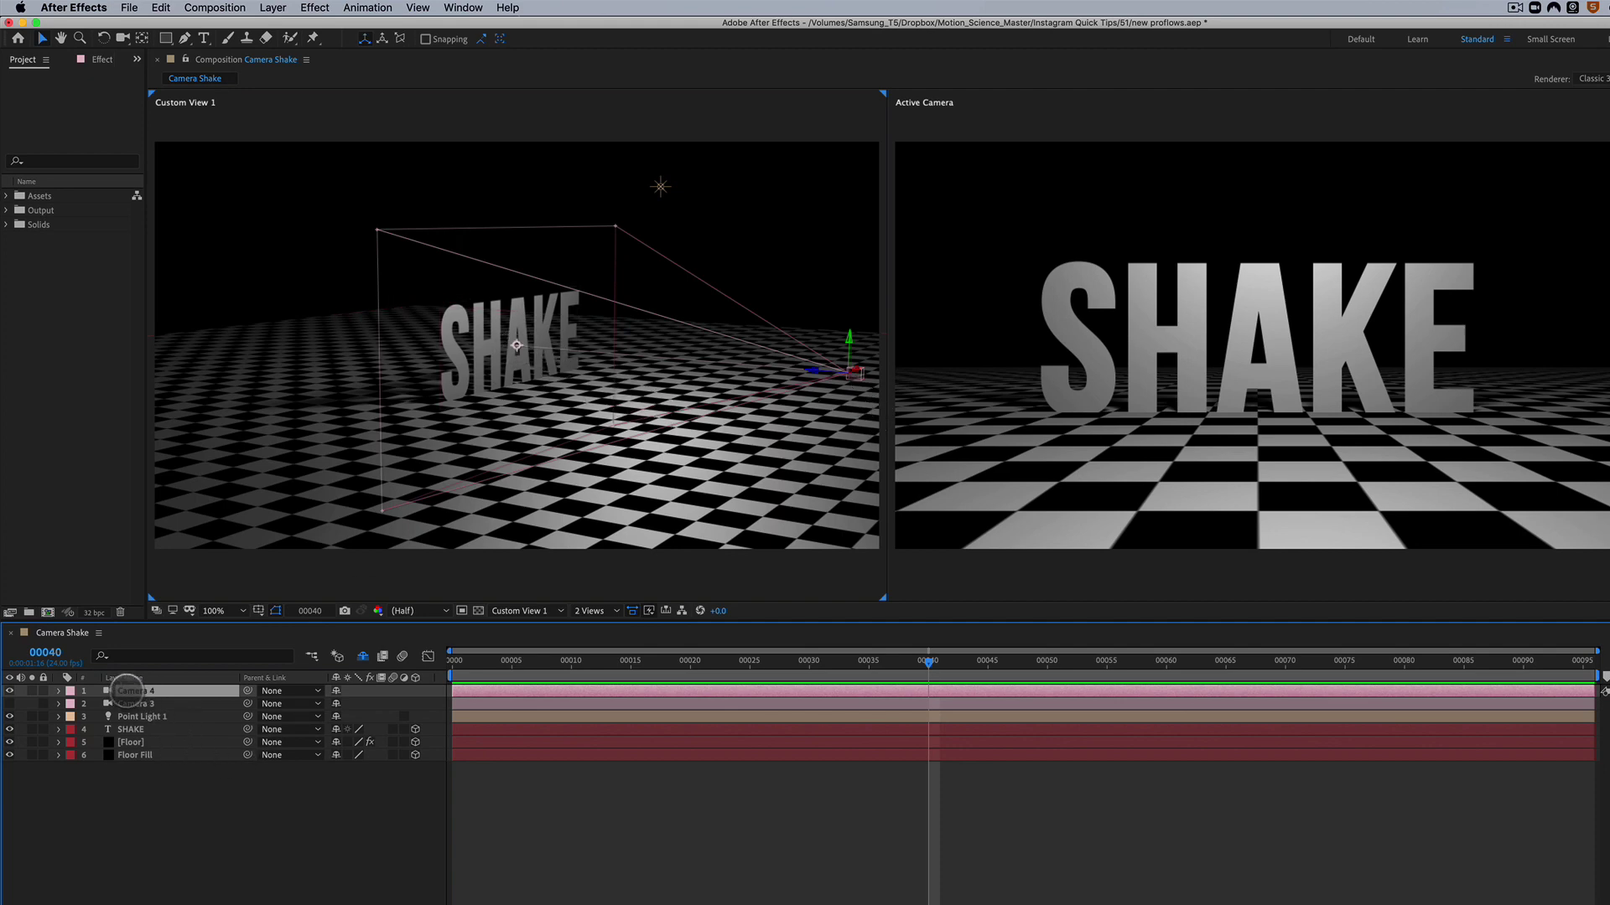
Step: Add the expression wiggle(1,150) to Camera 4's Position
key("p")
left_click(97, 706, "alt")
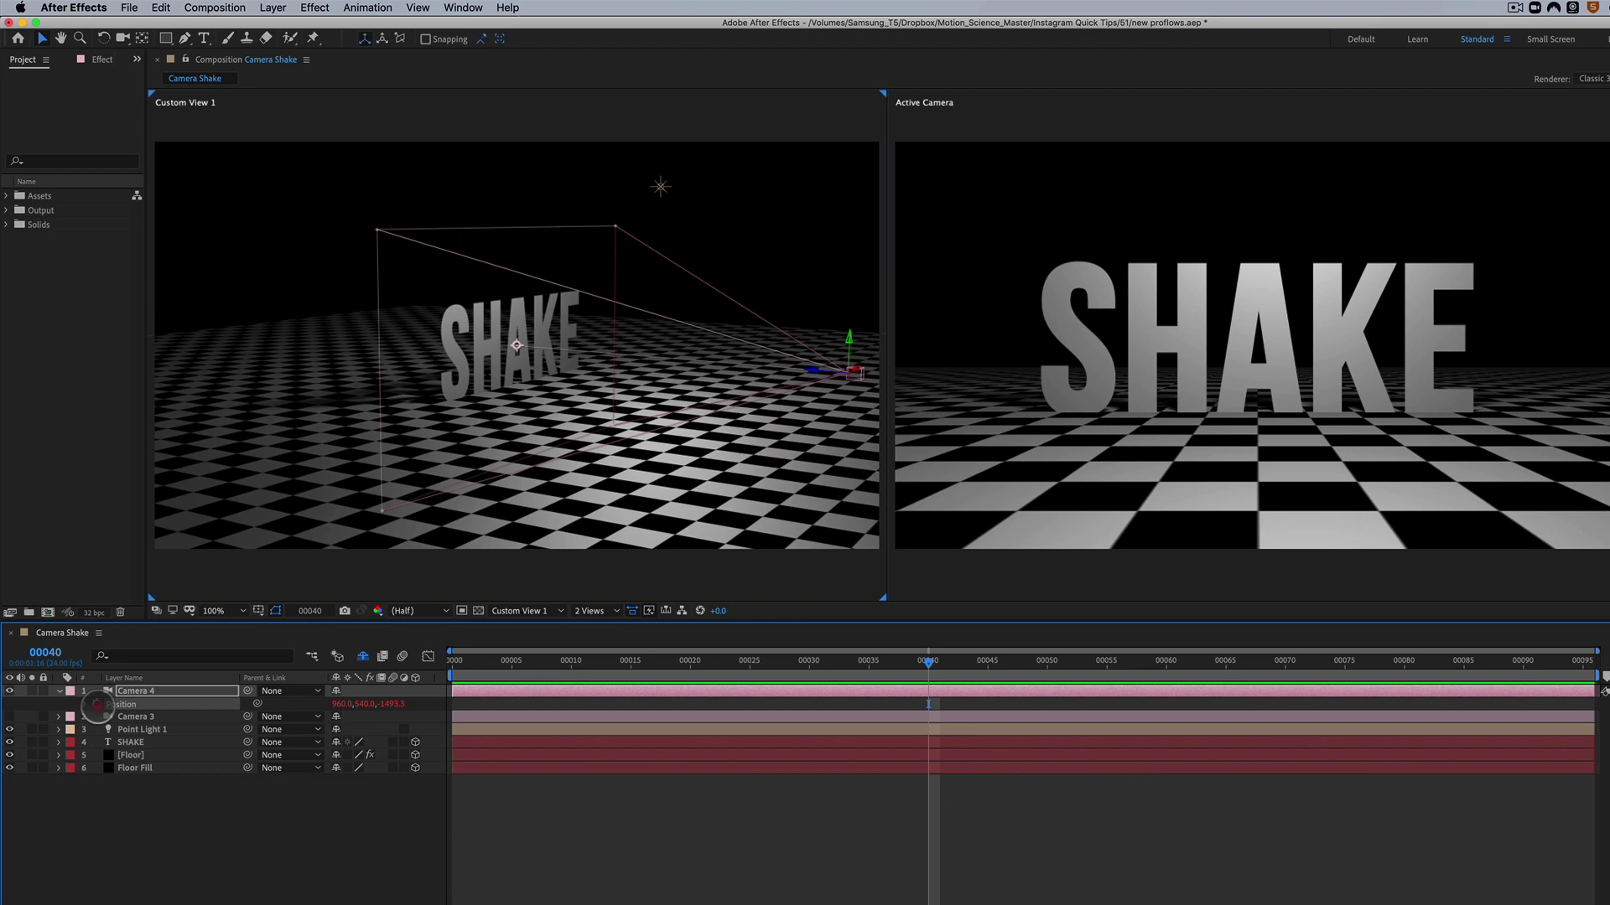
type("wigg")
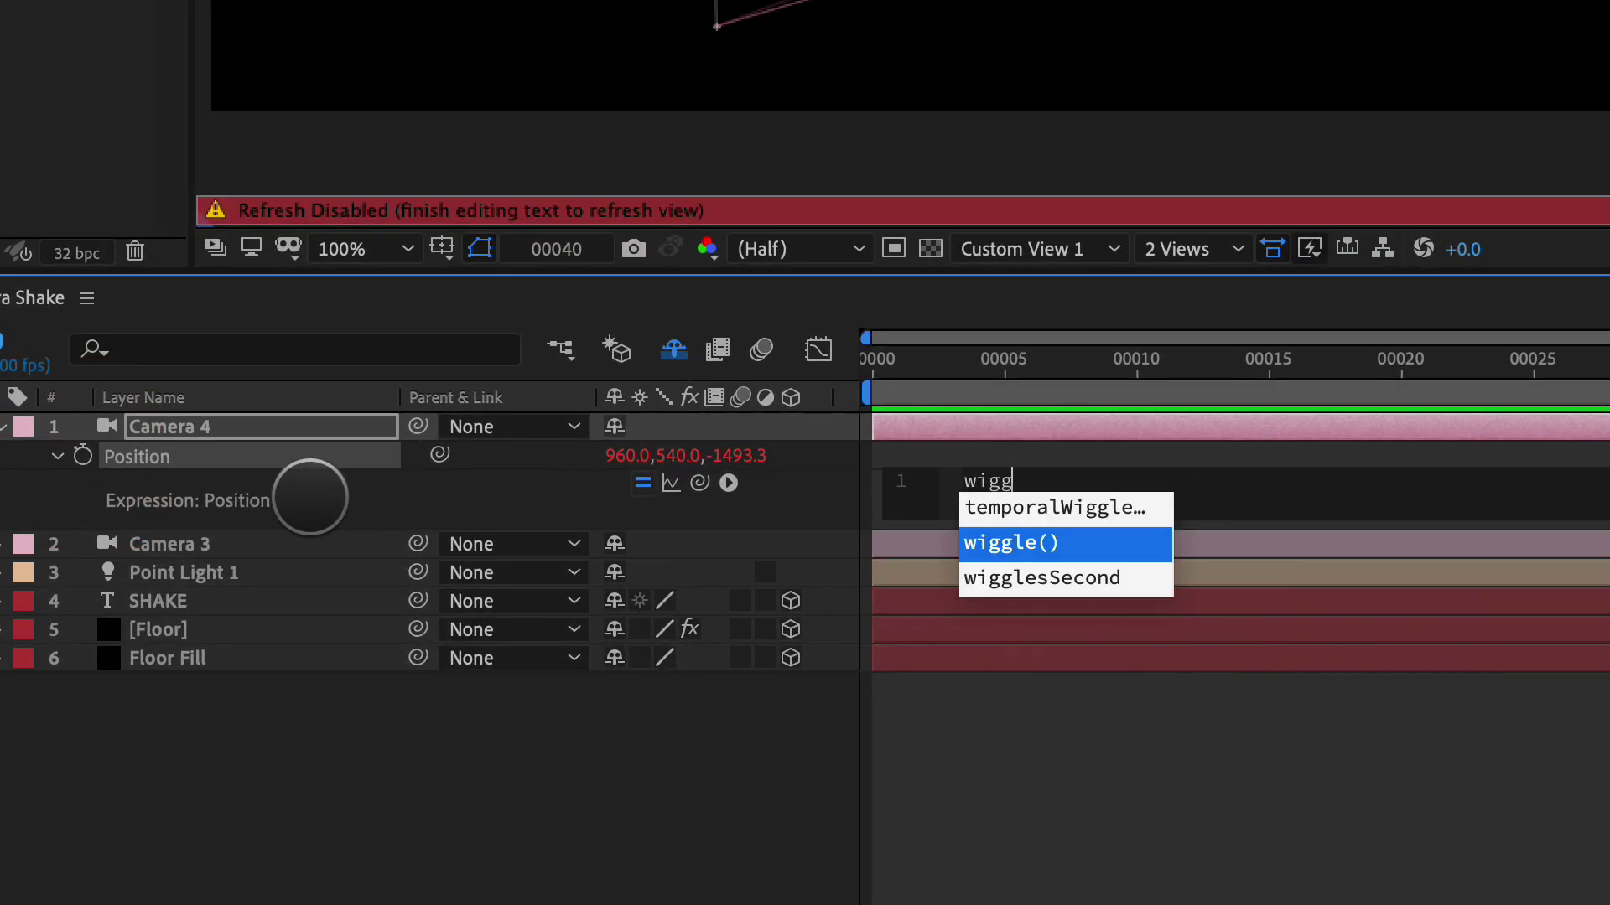
type("le")
key("Return")
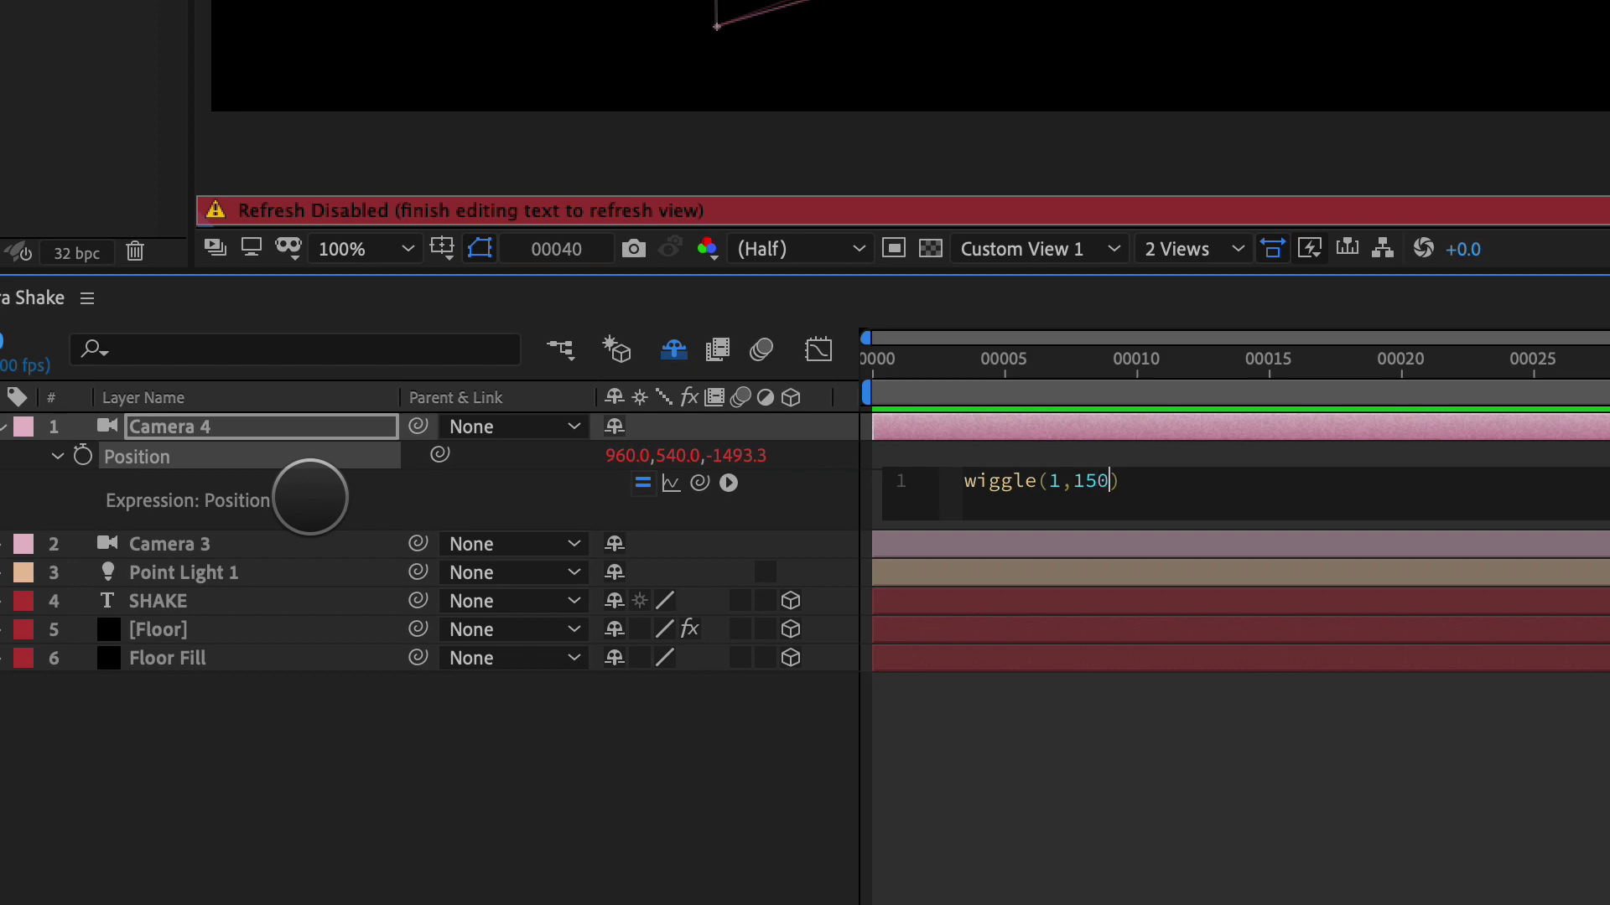
type("1,150")
left_click(928, 705)
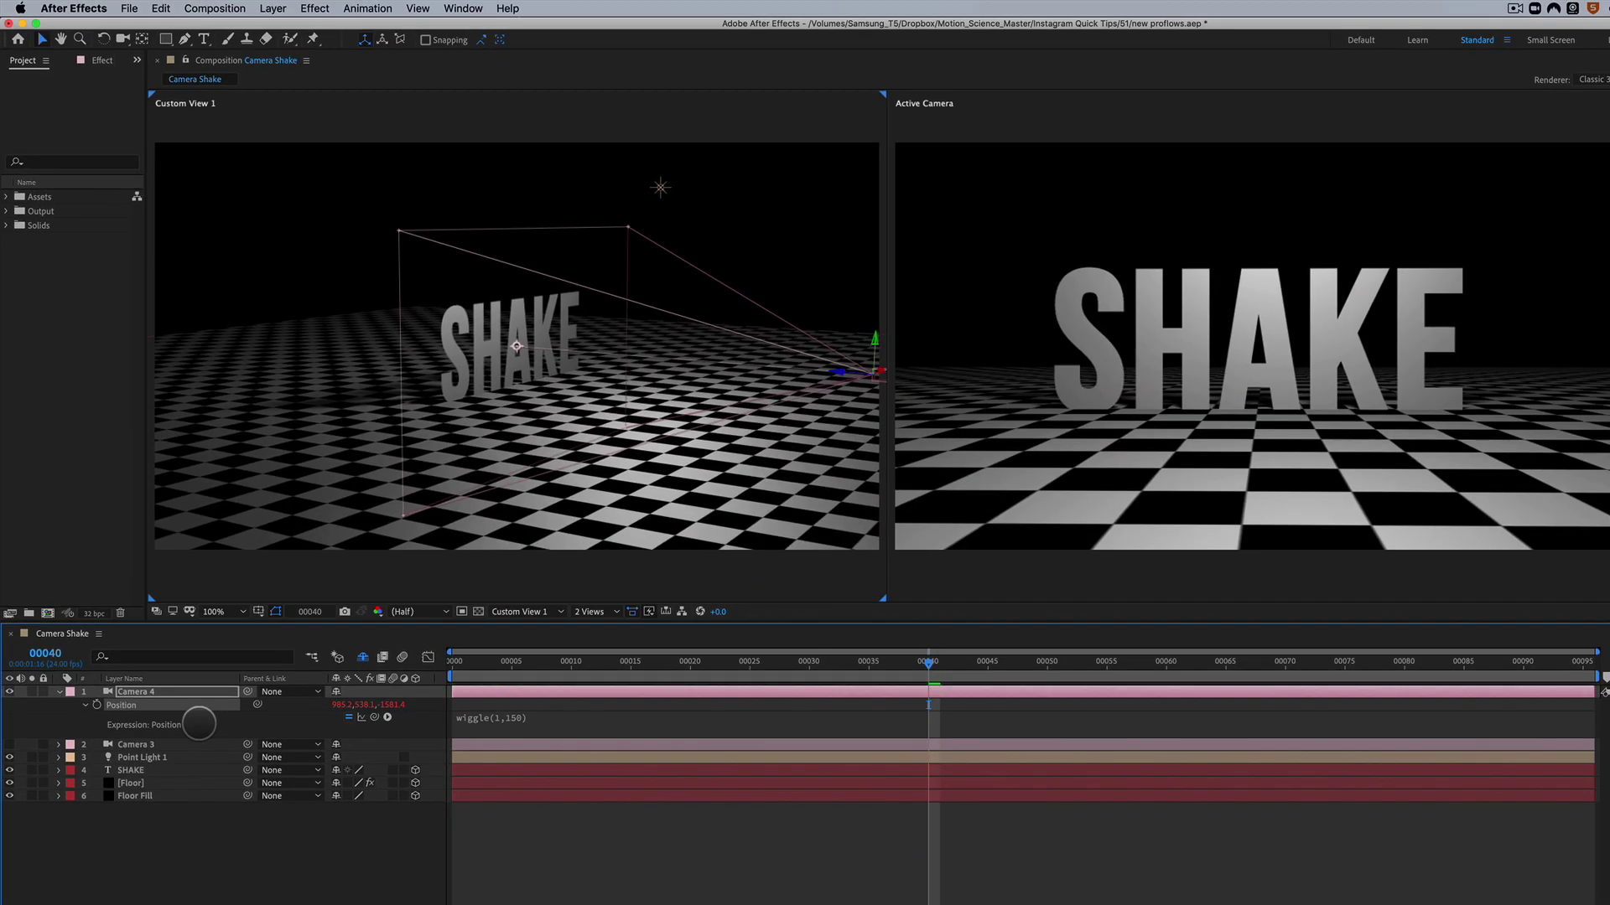
Step: Scrub the timeline back and forth and play a preview of the camera shake
left_click_drag(537, 663, 1024, 663)
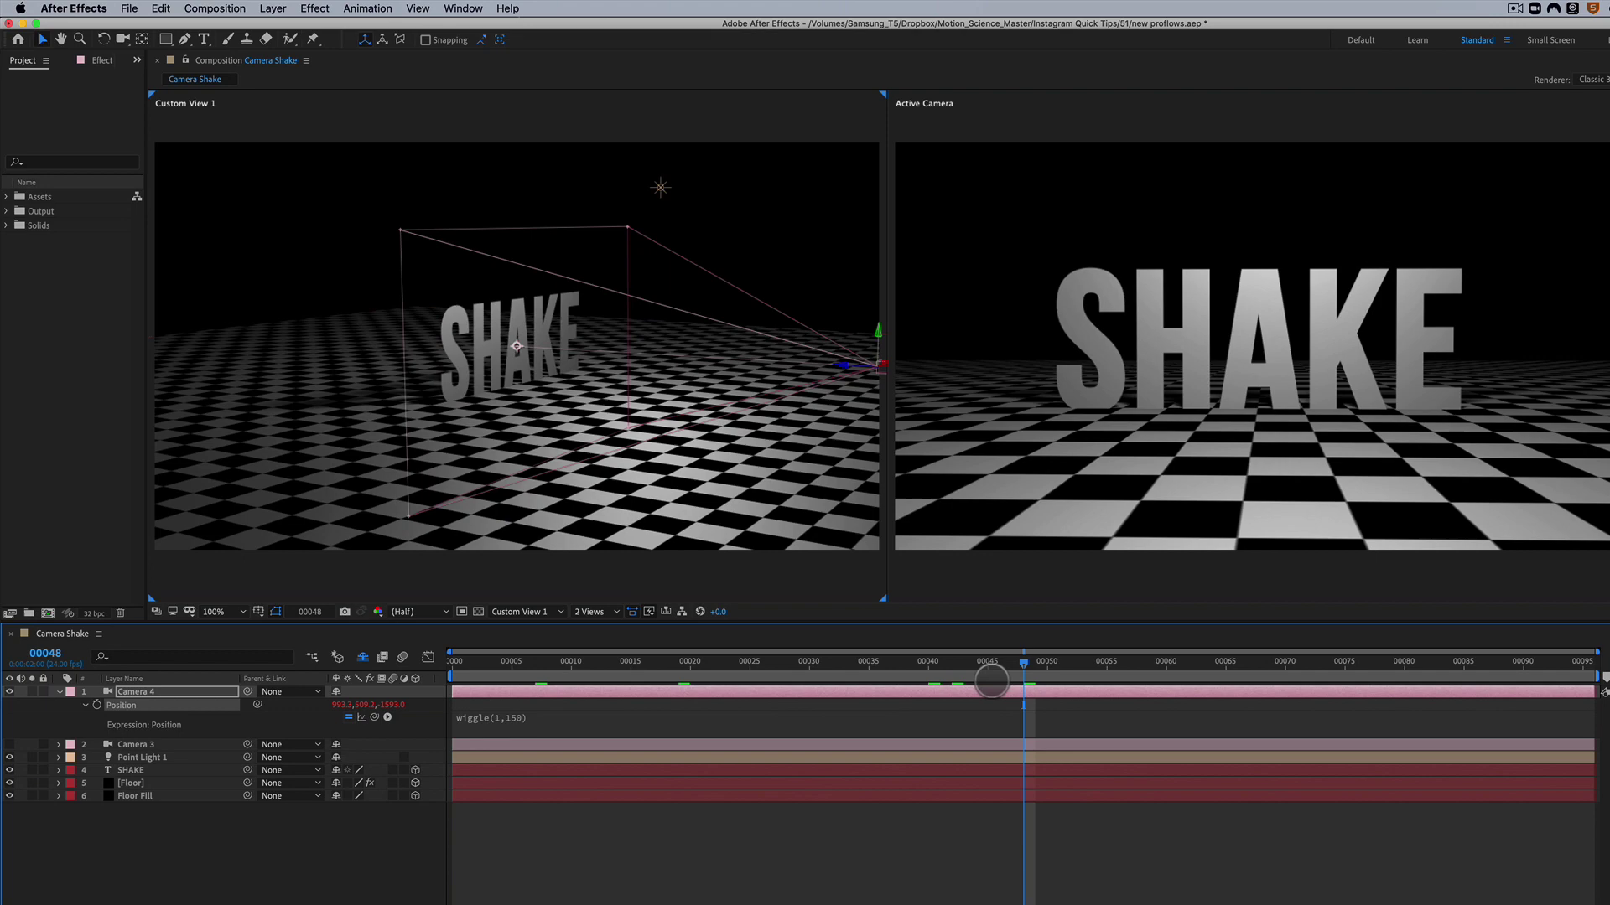
left_click_drag(991, 662, 702, 665)
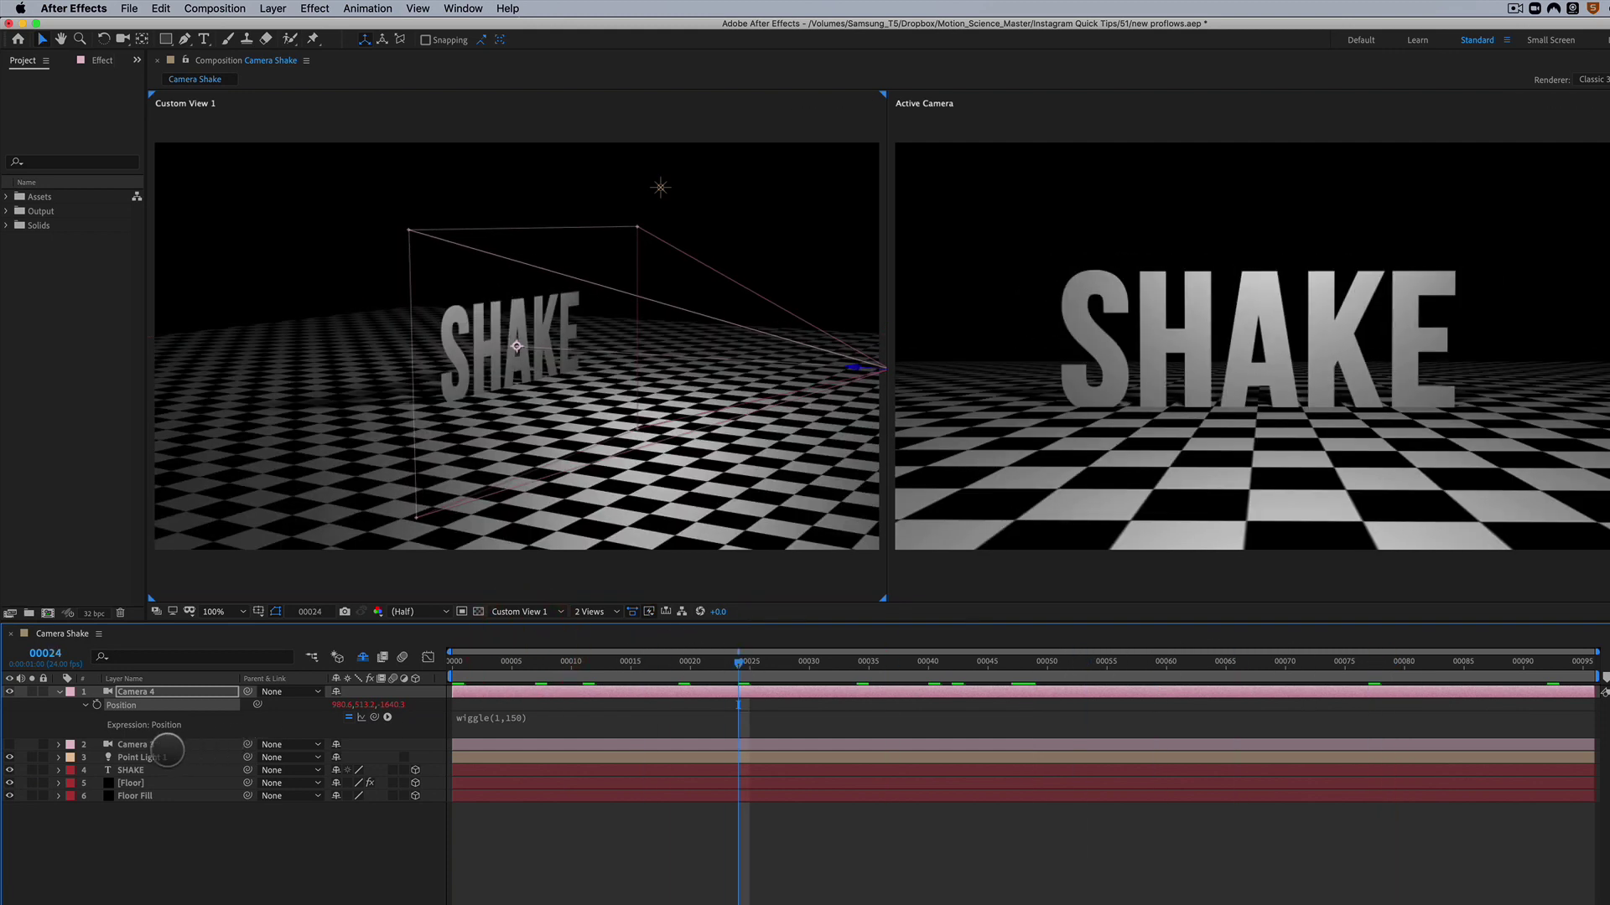
left_click(167, 748)
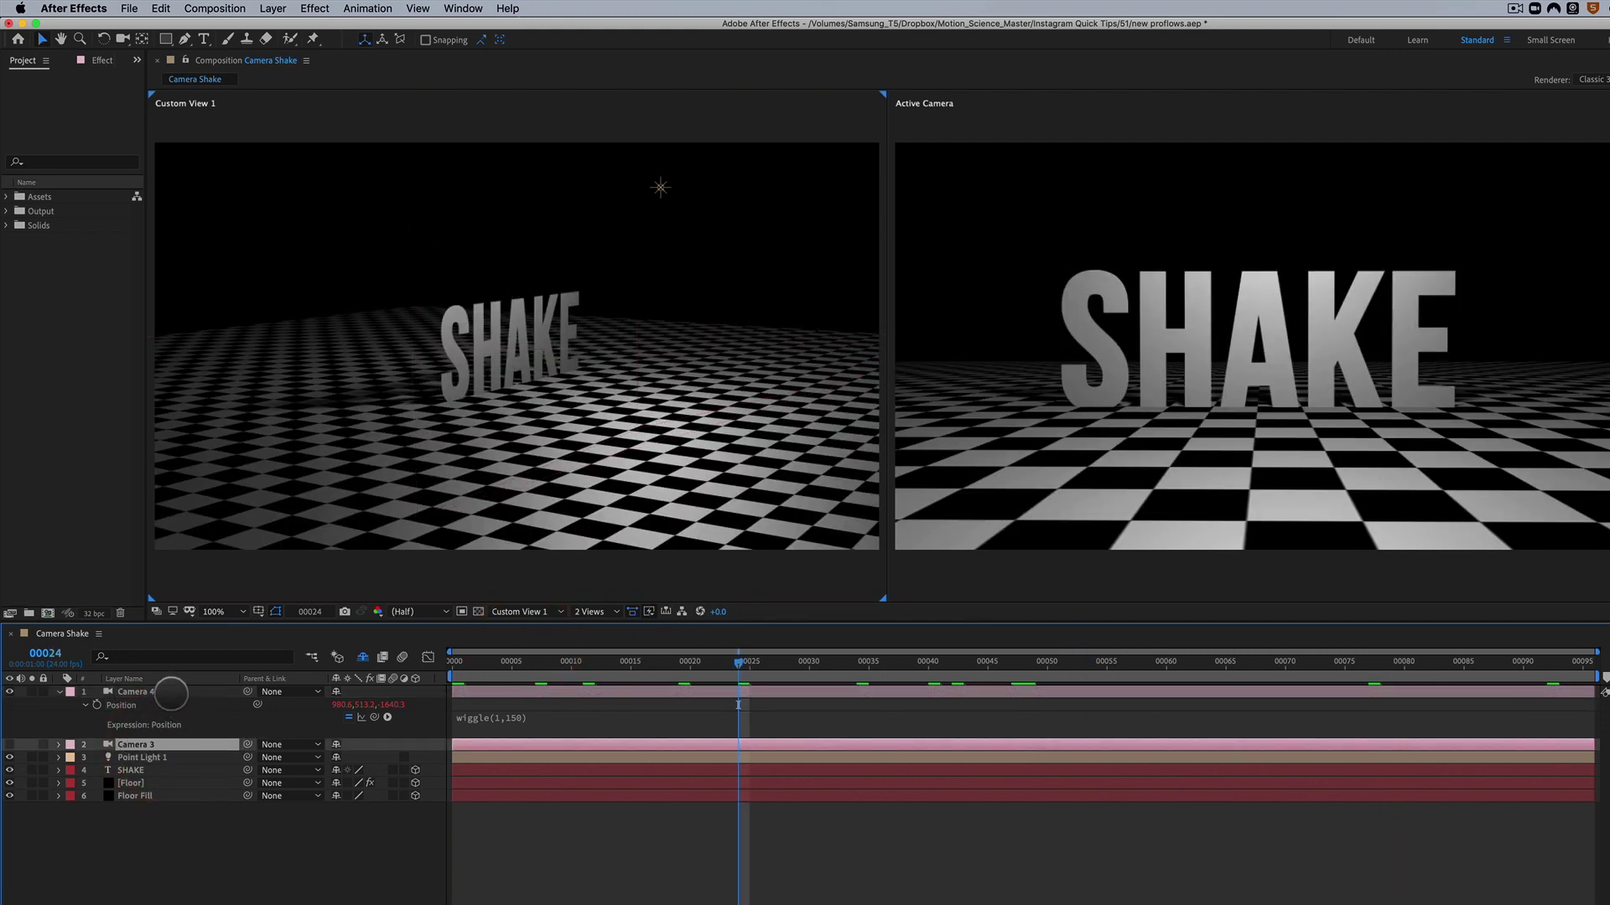
key("space")
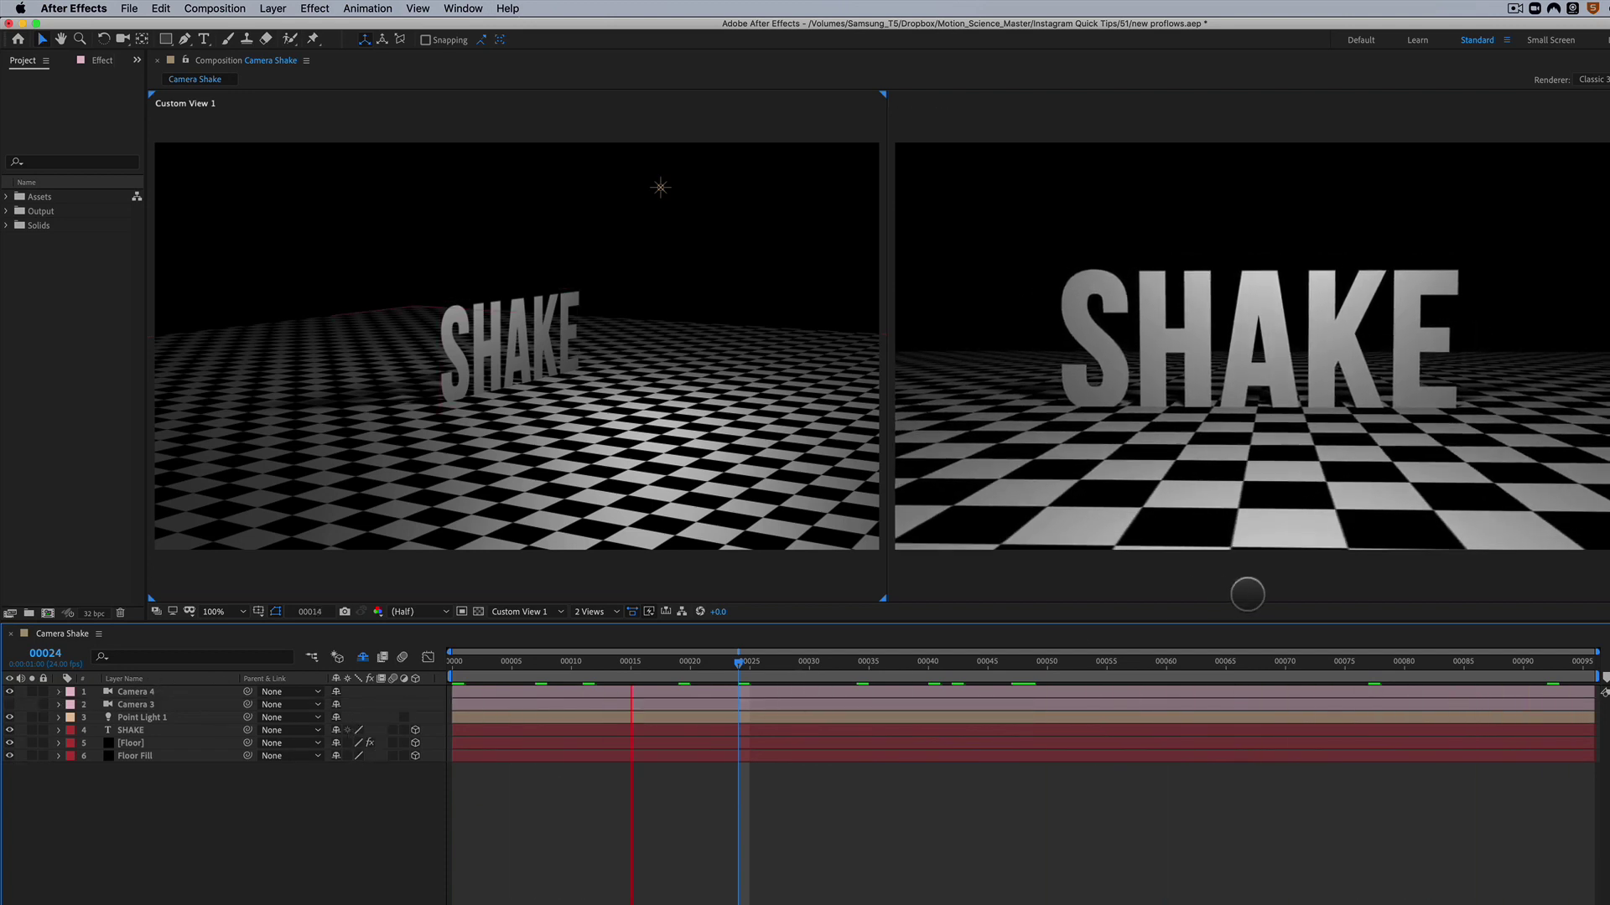
Step: Change Camera 4's Position expression to wiggle(1,300)
left_click(185, 693)
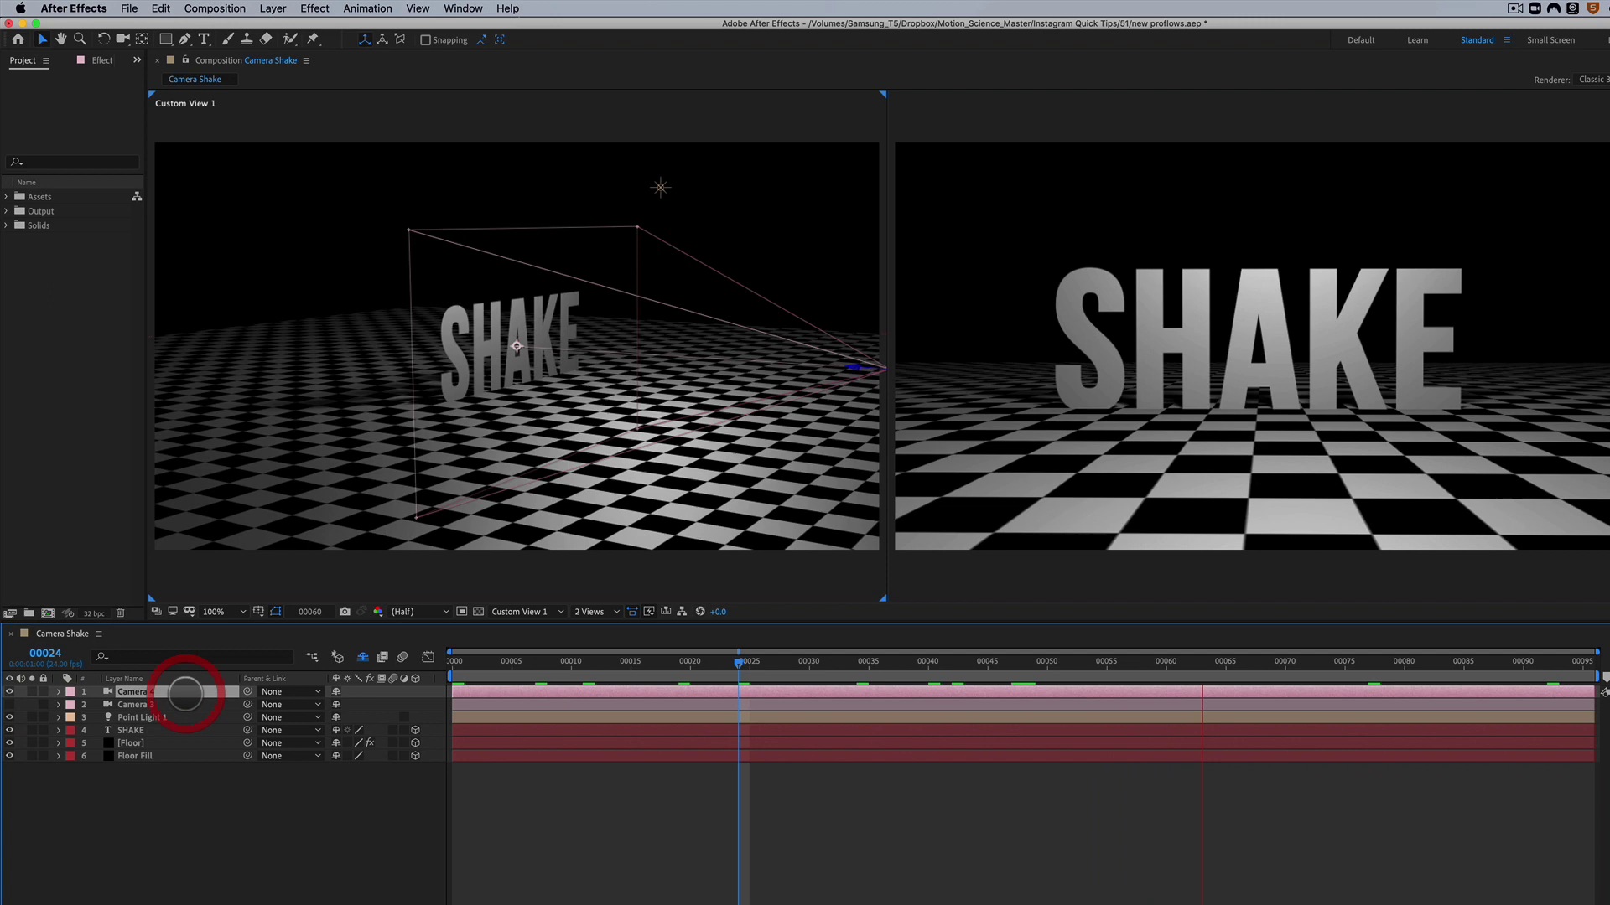
key("p")
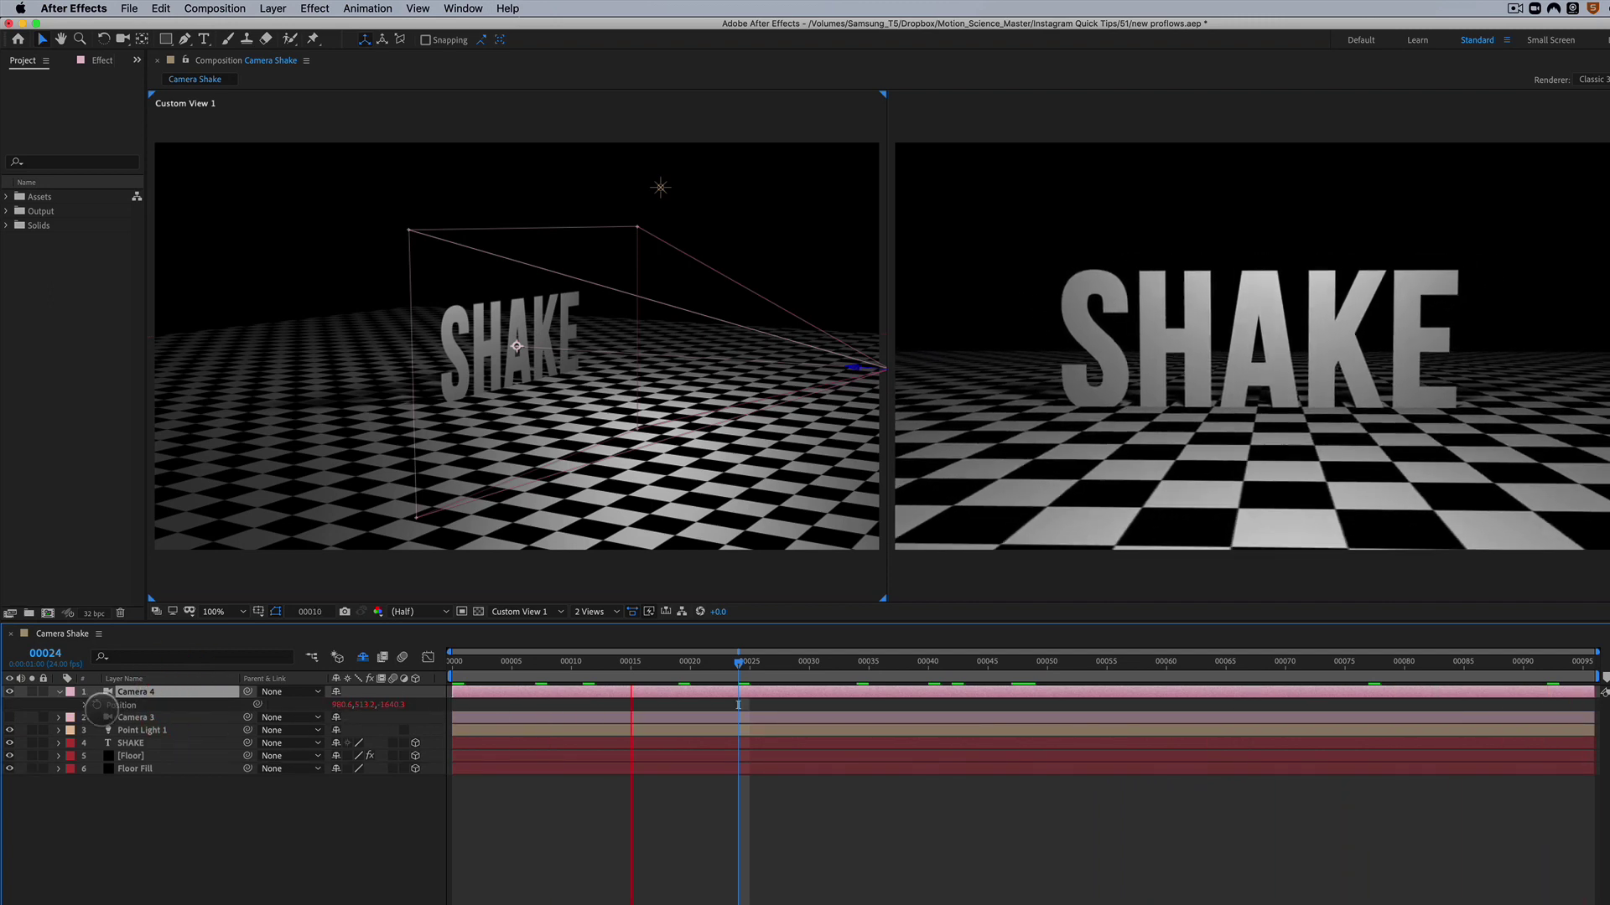
left_click(97, 705, "alt")
type("wiggle(1,150)")
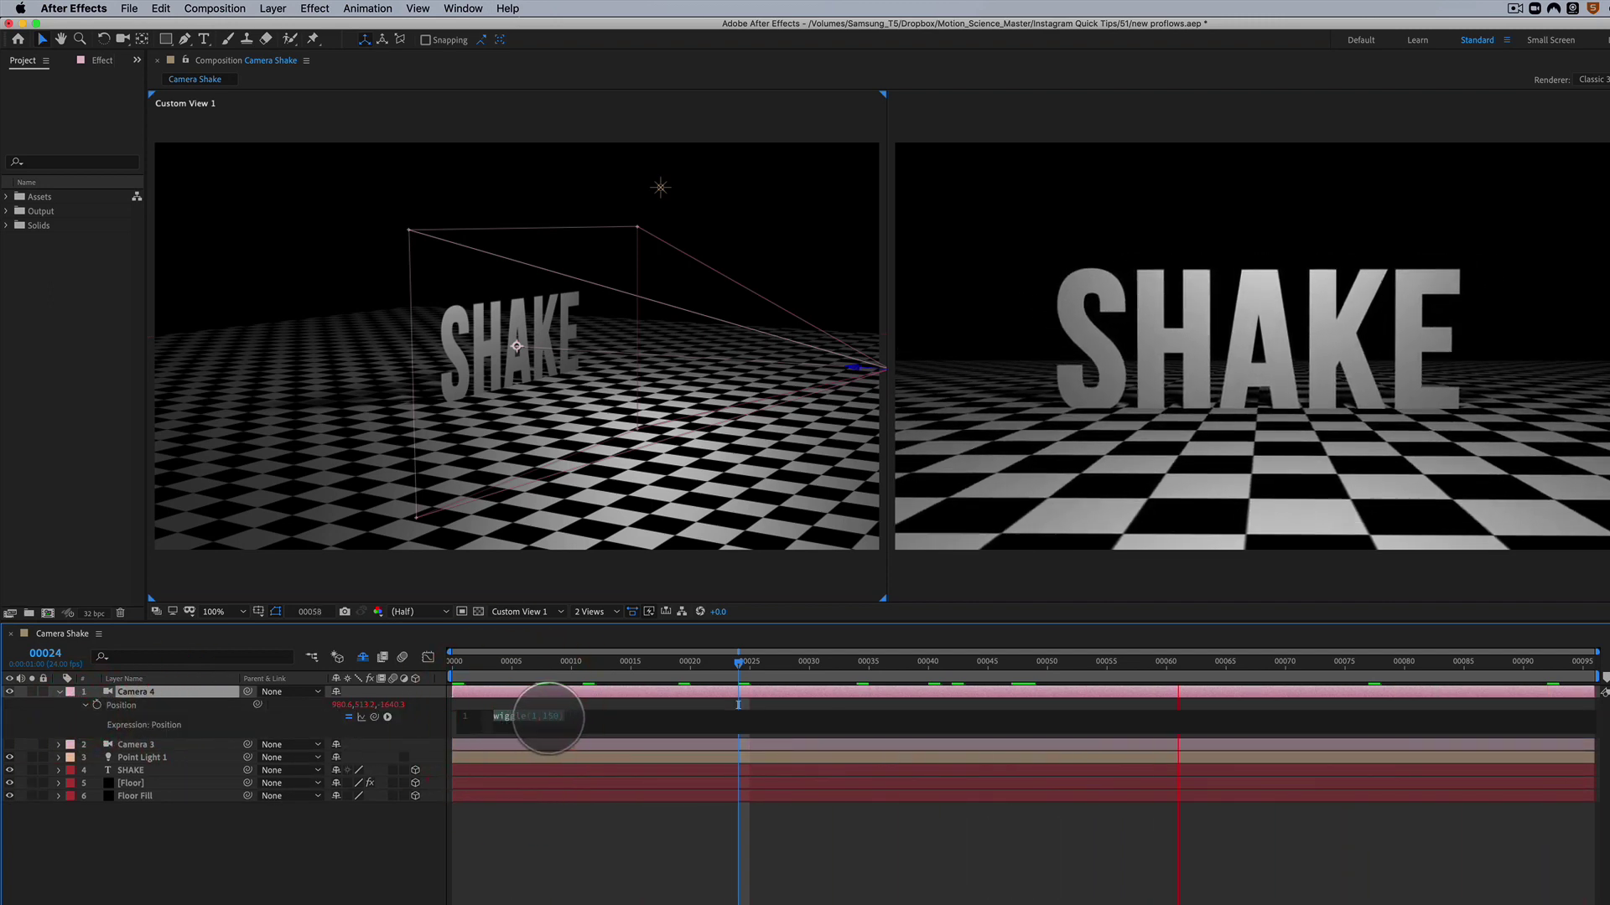
left_click(561, 715)
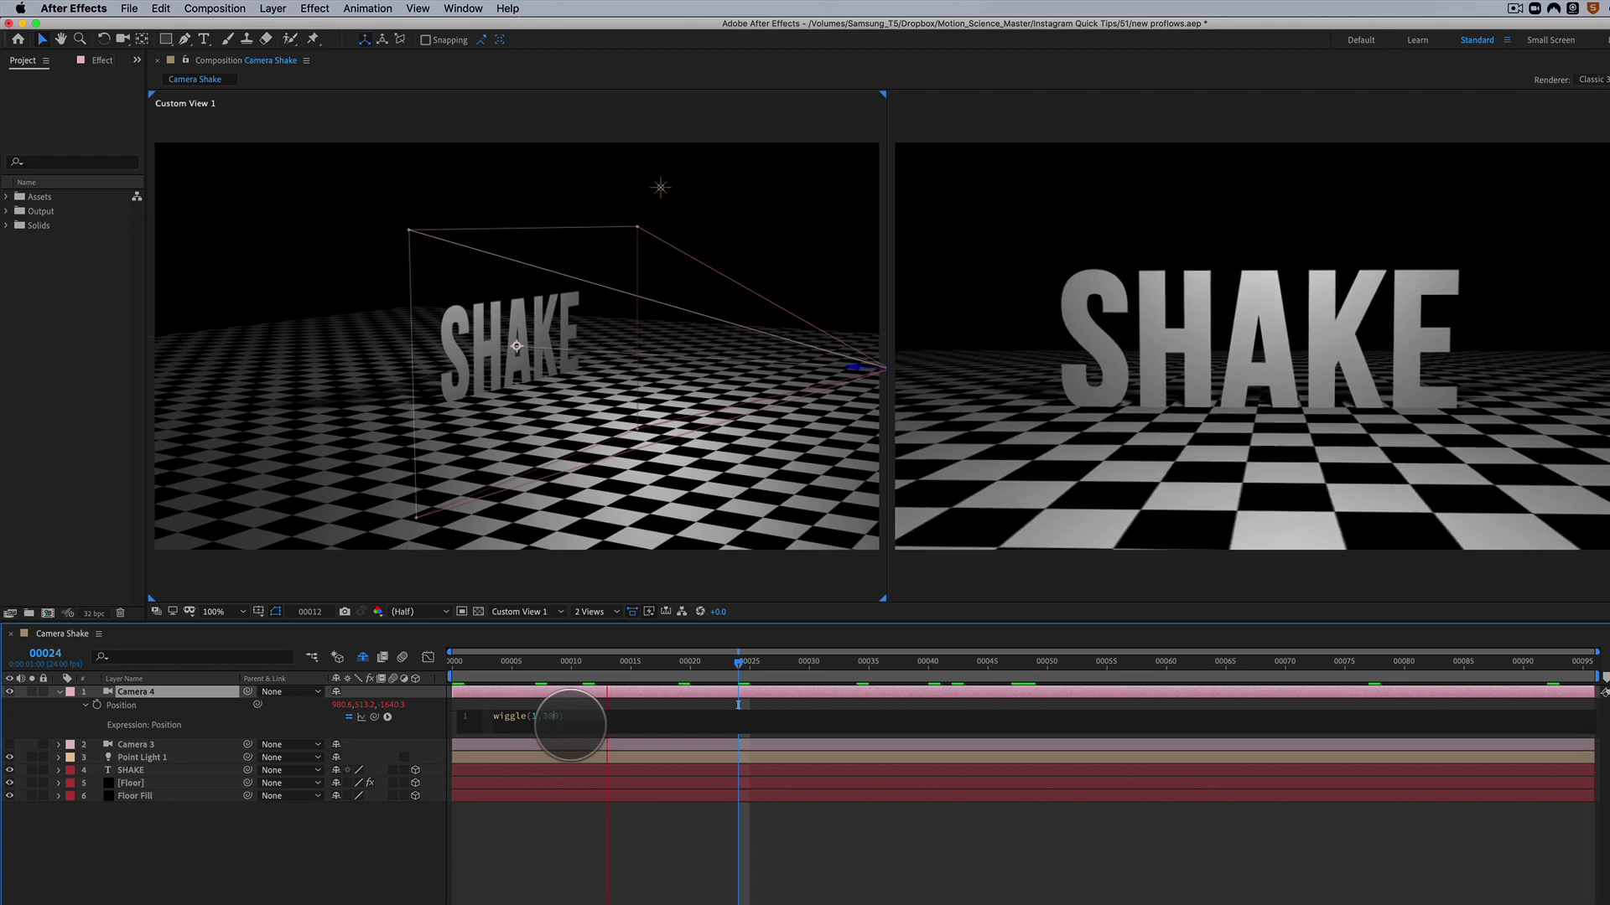
key("KP_Enter")
Step: Move to frame 26 and play a preview of the stronger shake
left_click(757, 662)
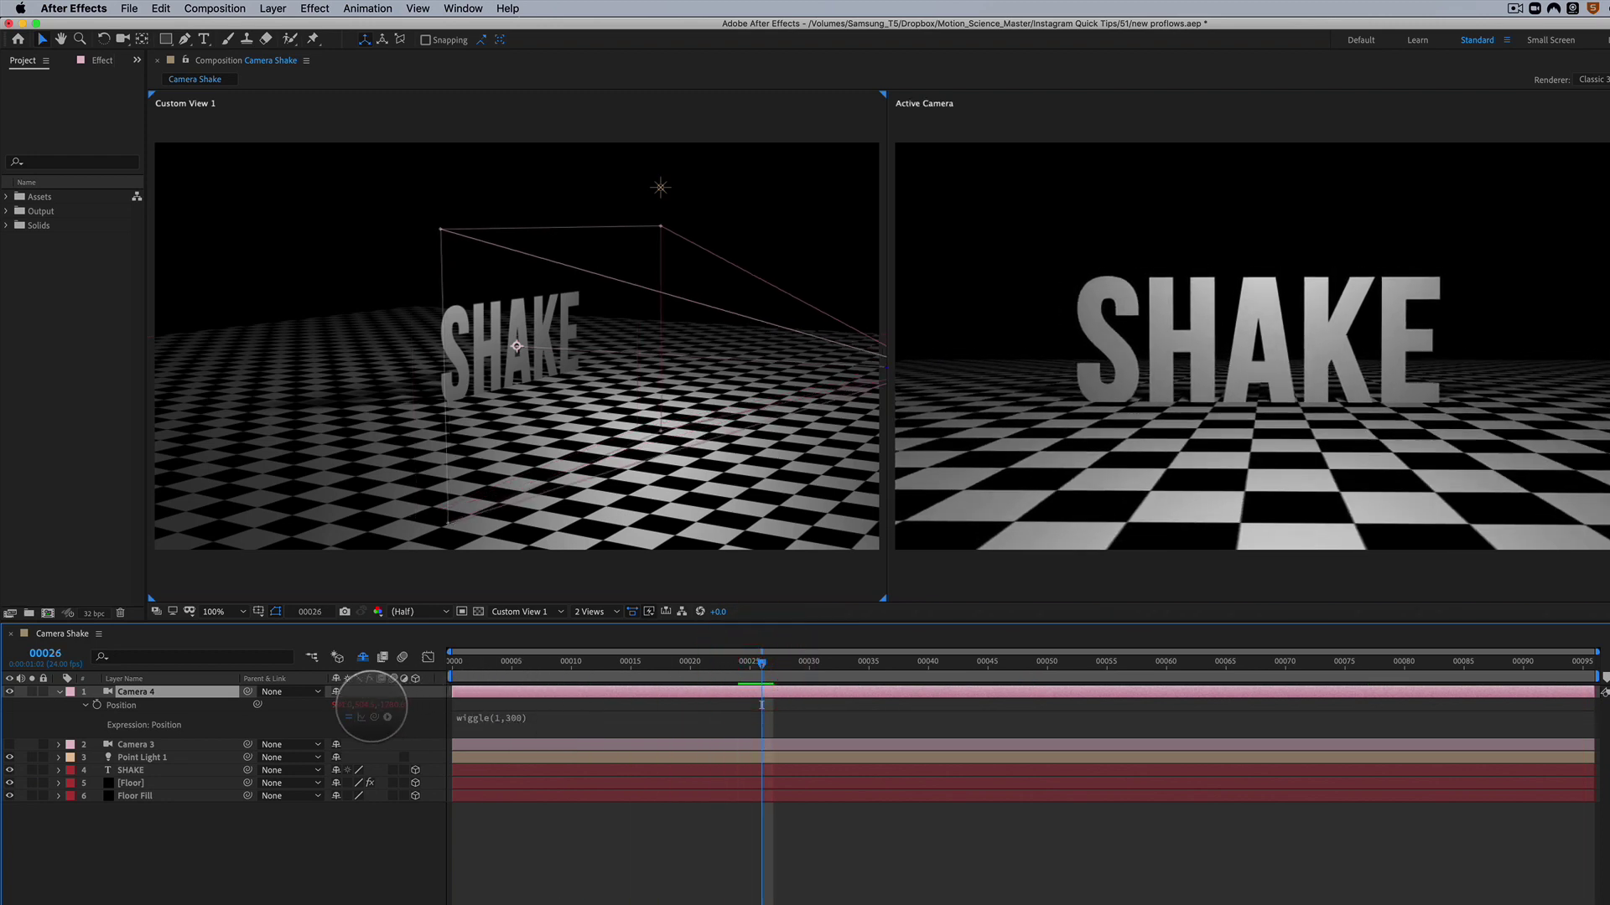
left_click_drag(344, 704, 9, 676)
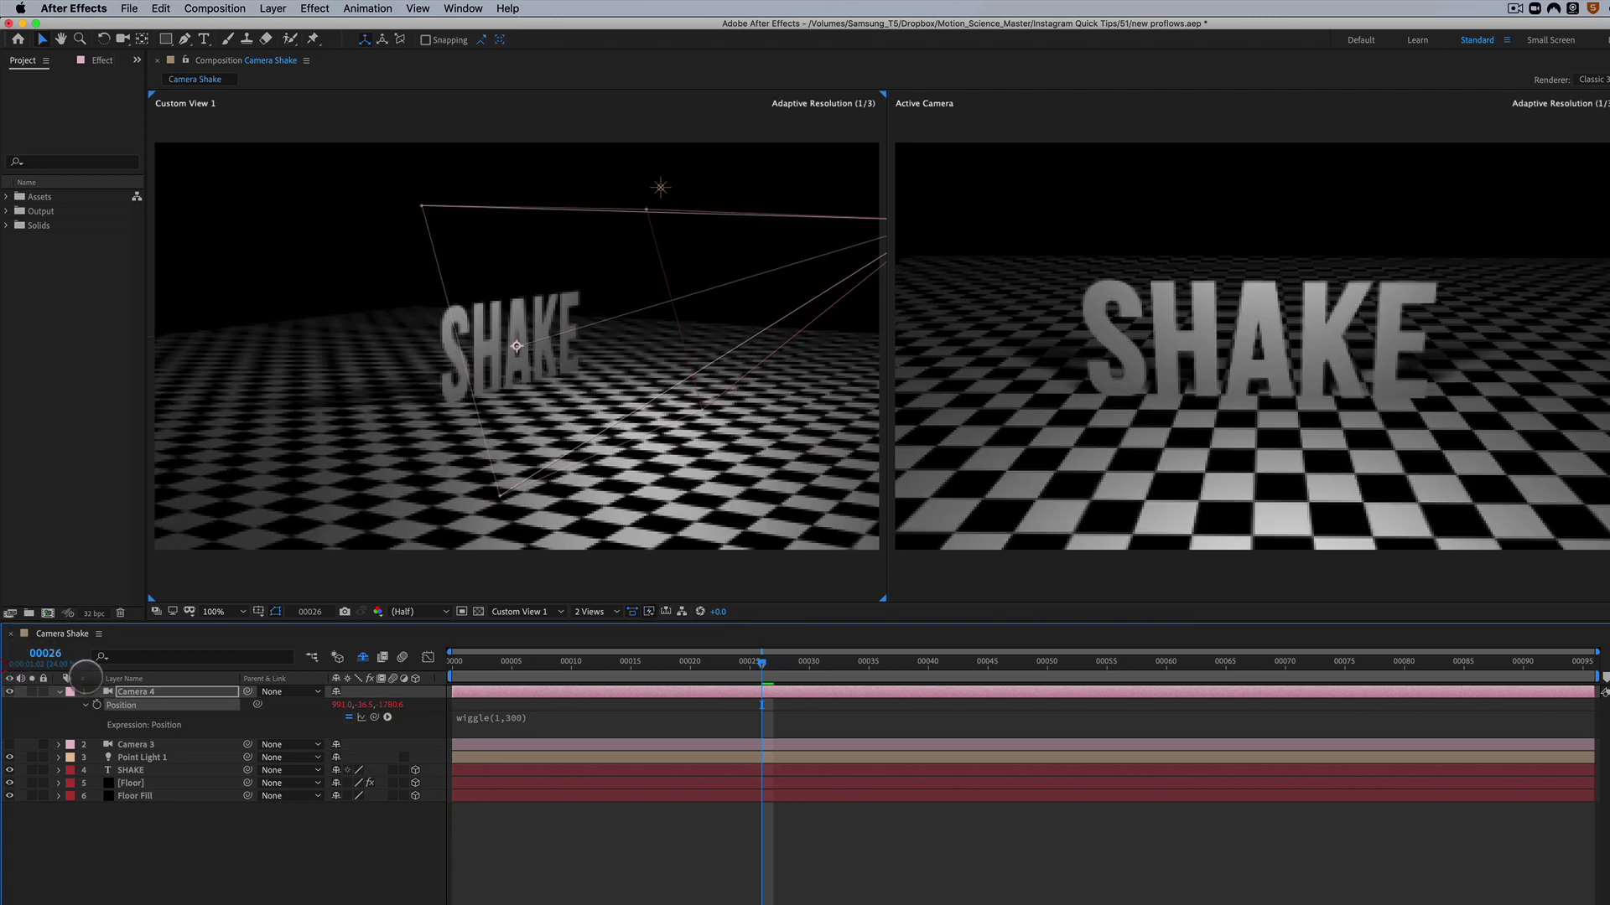
key("space")
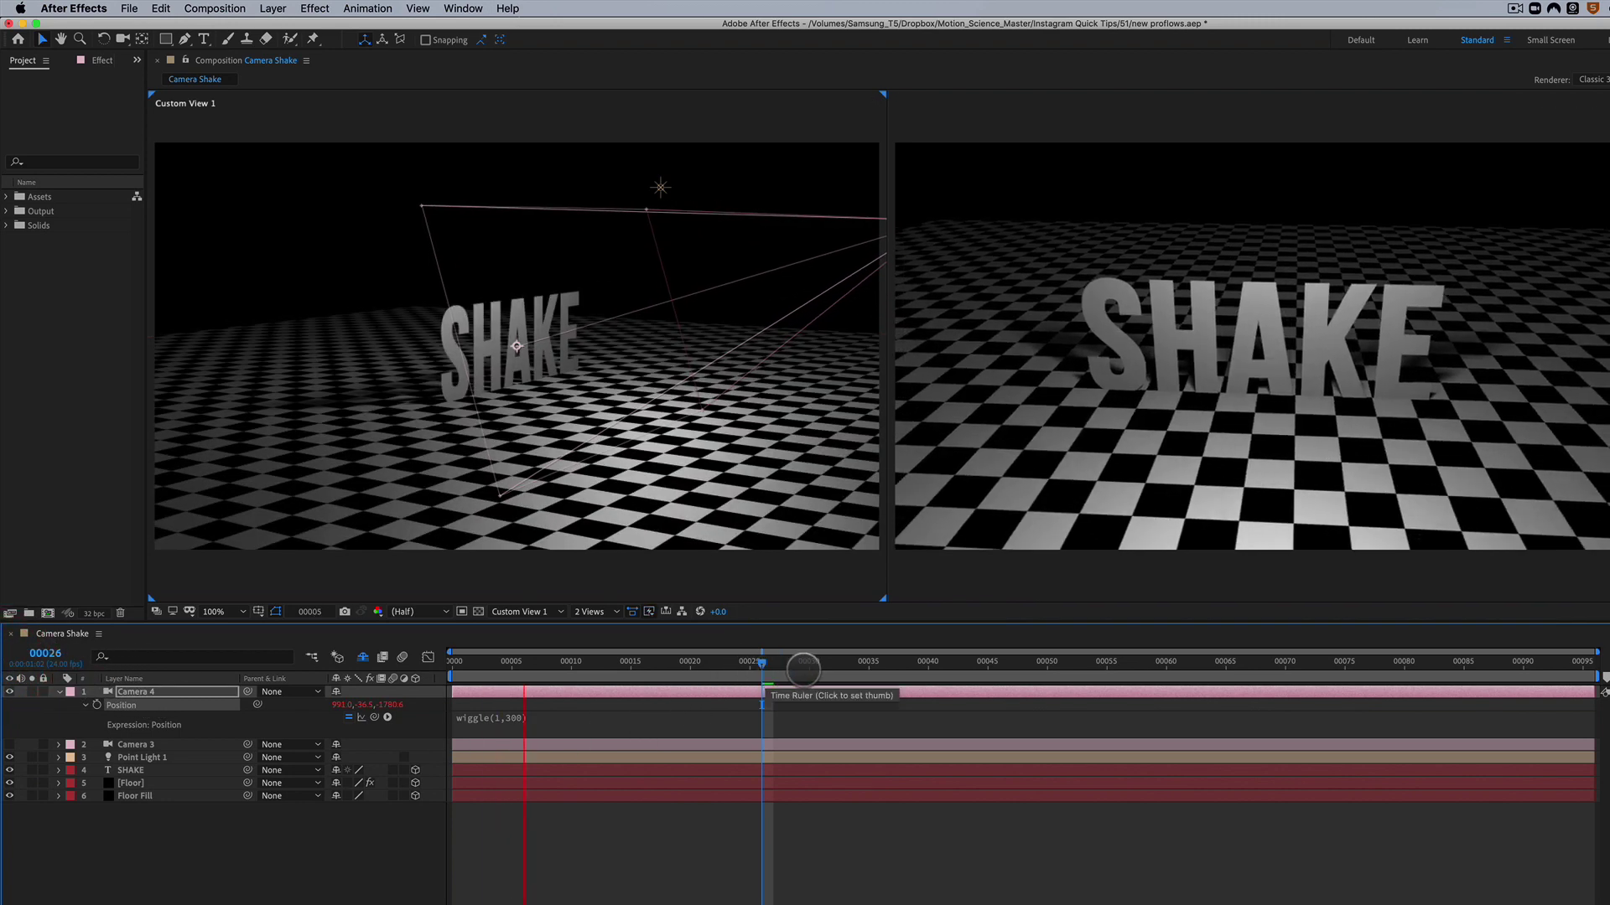